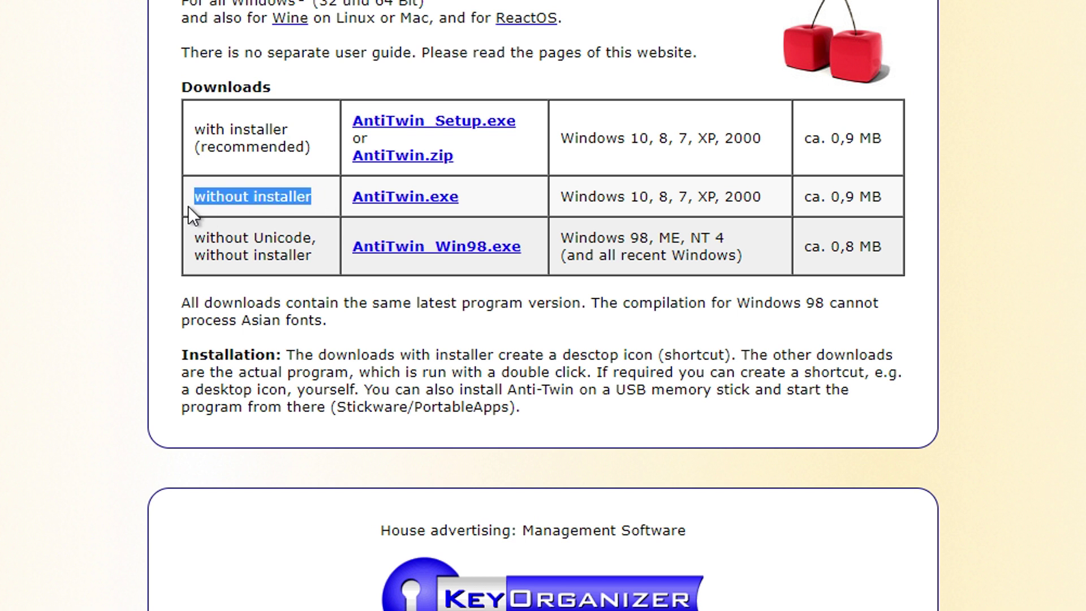
- Download AntiTwin.exe, the version without installer for Windows 10, 8, 7, XP and 2000
left_click(376, 211)
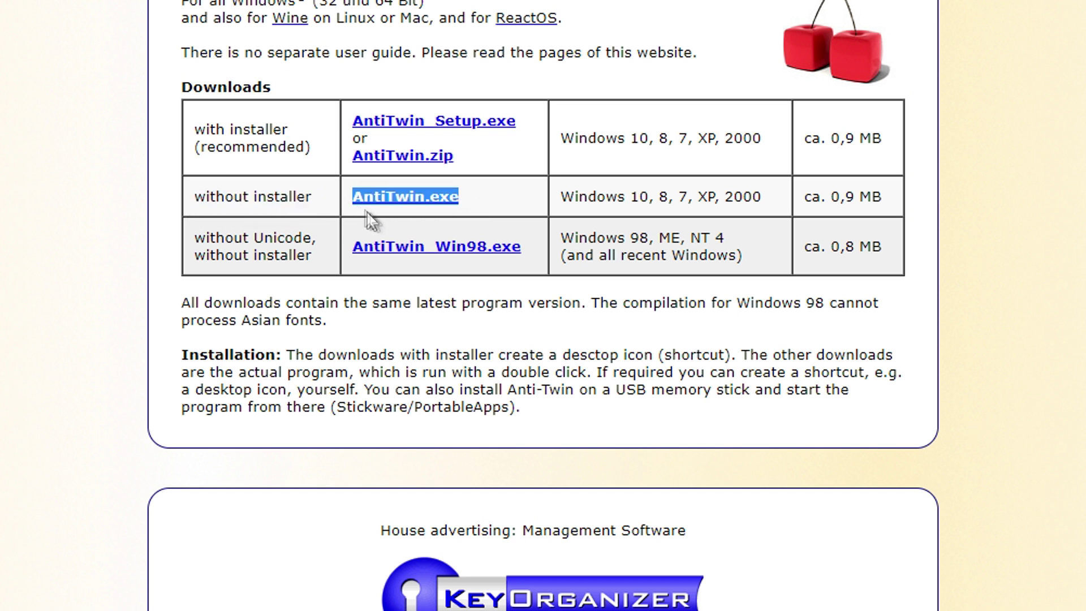
left_click(402, 204)
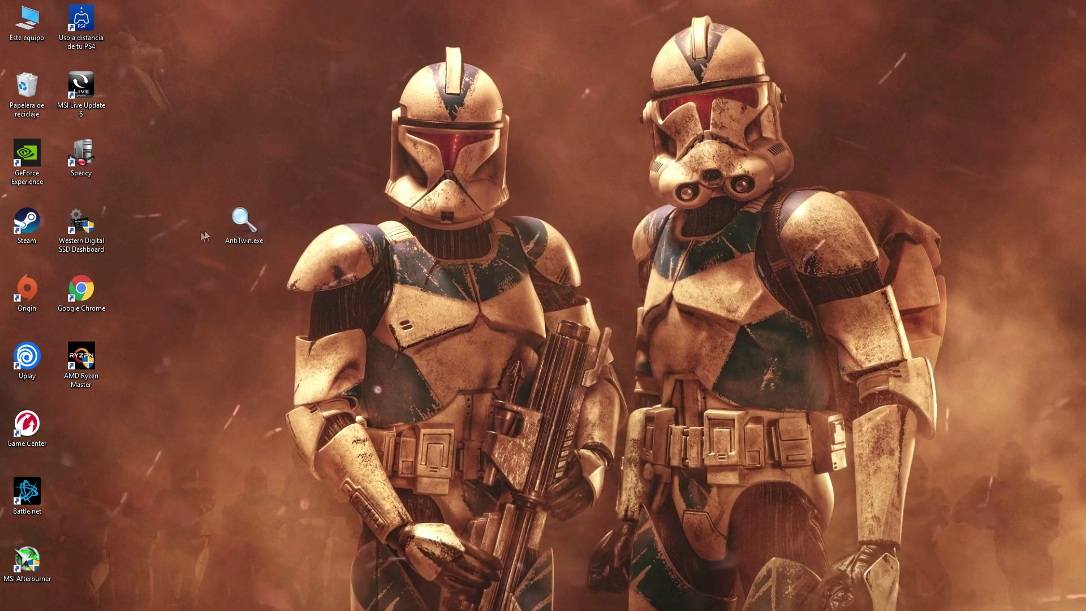
- Launch AntiTwin.exe from the desktop, dismiss the Consejos tips window and maximize the program
double_click(249, 219)
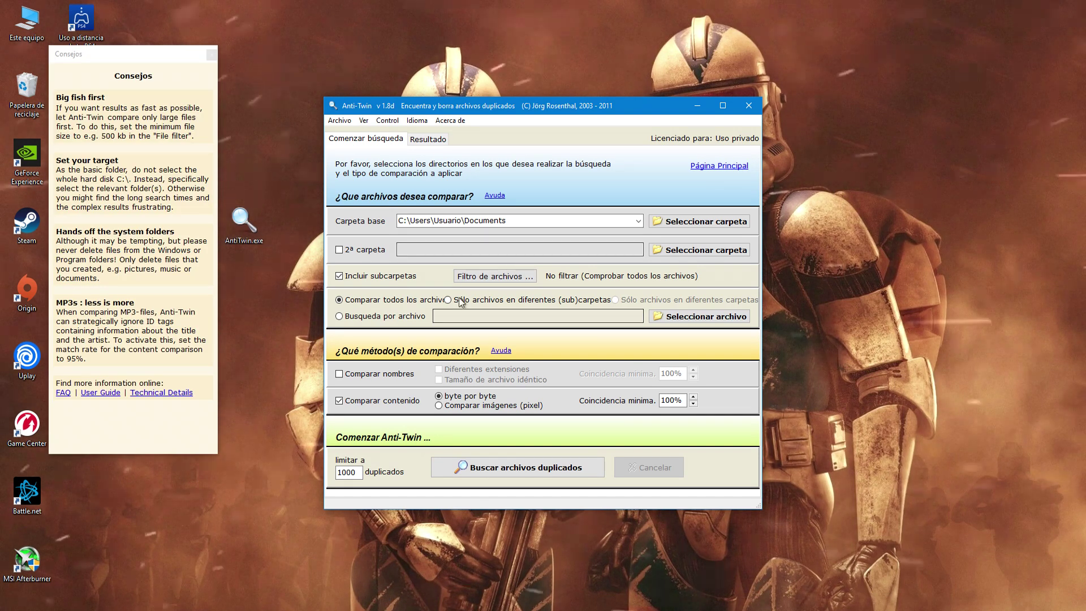
left_click(211, 55)
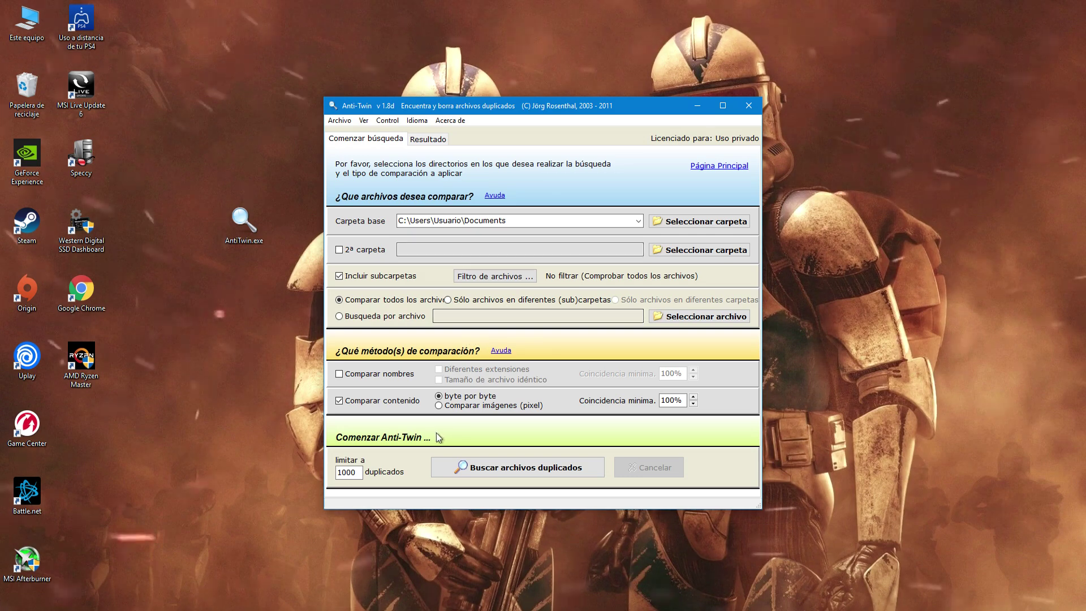
left_click(722, 105)
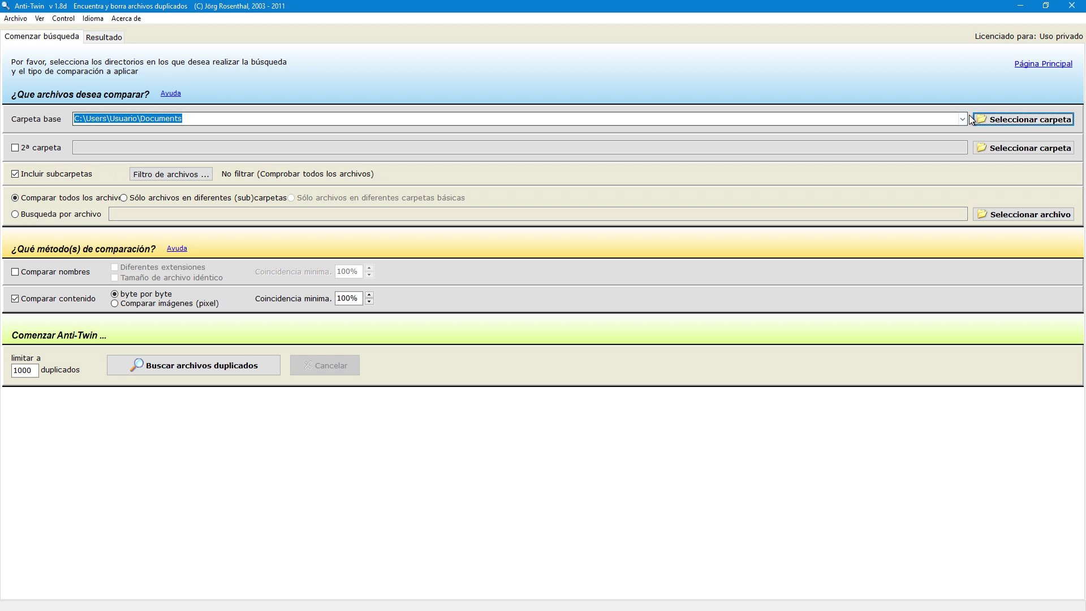
- Set the base folder for the comparison to the local disk E:\
left_click(985, 121)
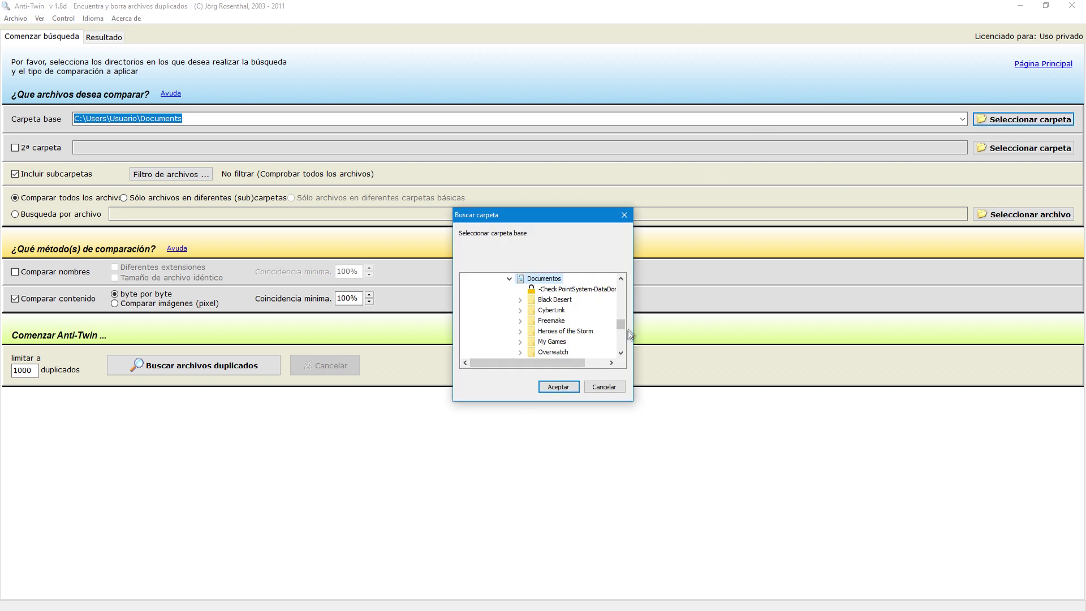
left_click_drag(622, 325, 625, 344)
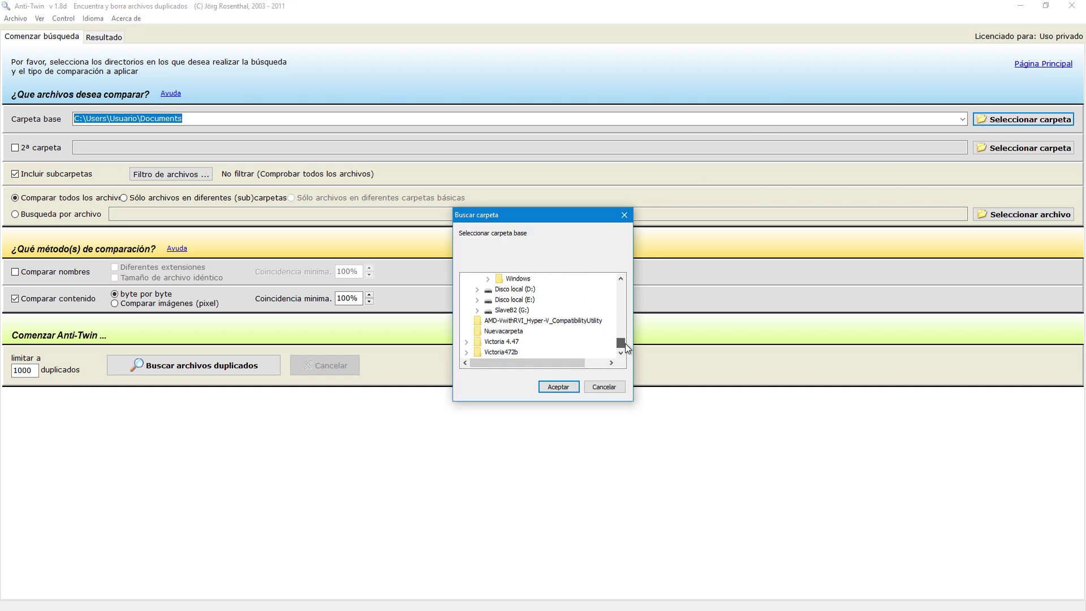
left_click(504, 303)
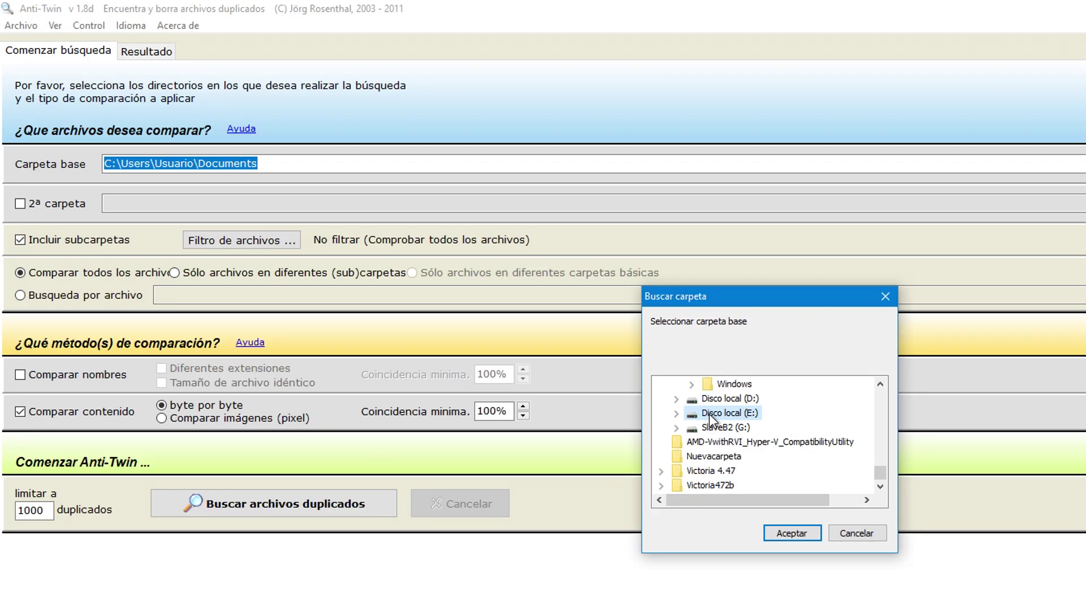
left_click(786, 533)
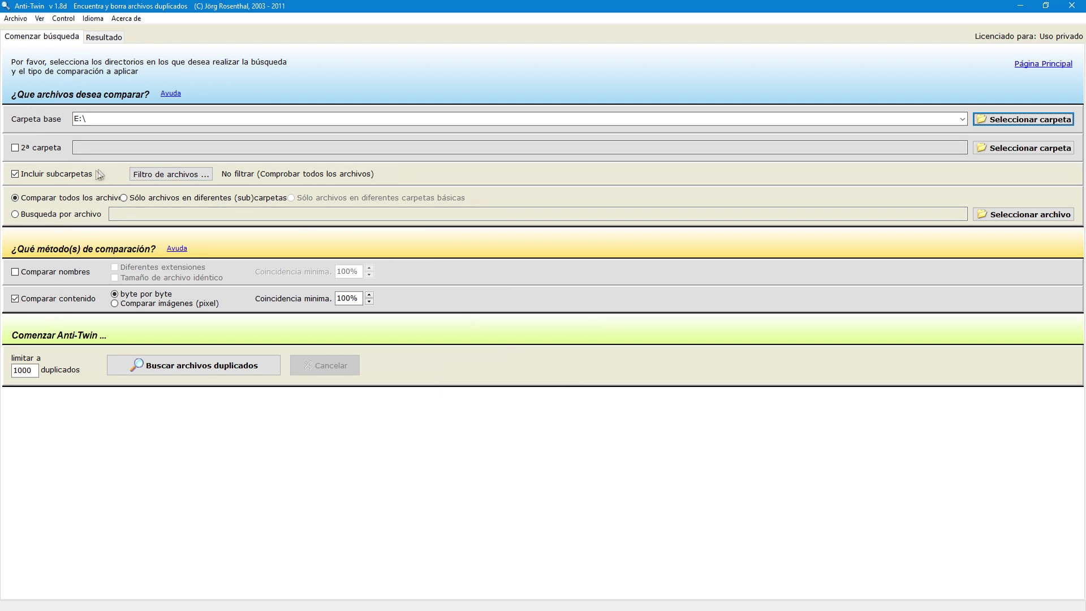
left_click(102, 123)
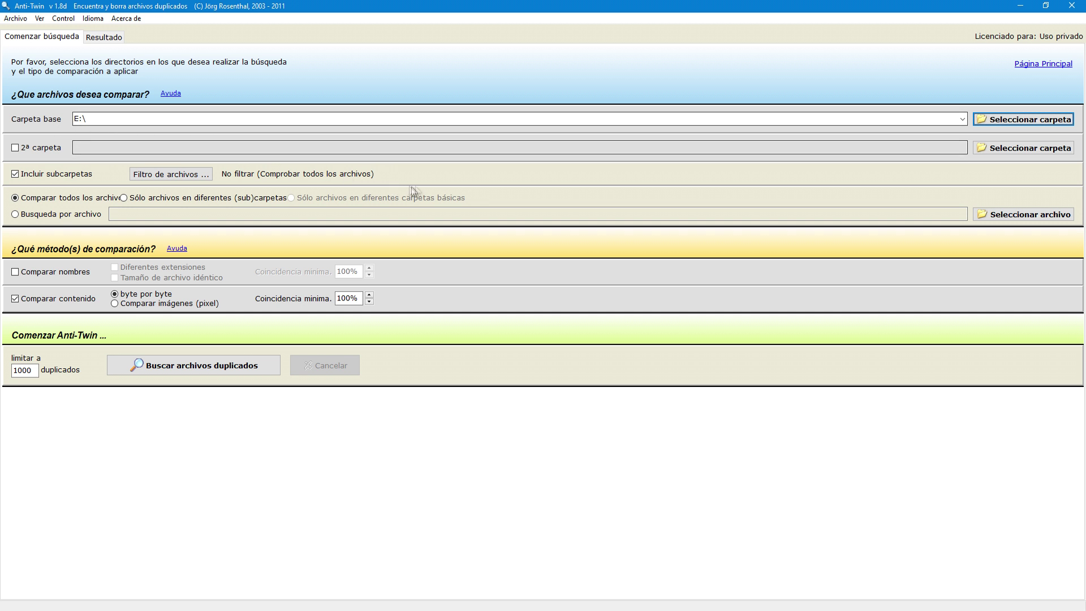
- Set the base folder for the comparison to E:\Documentos E\
left_click(977, 117)
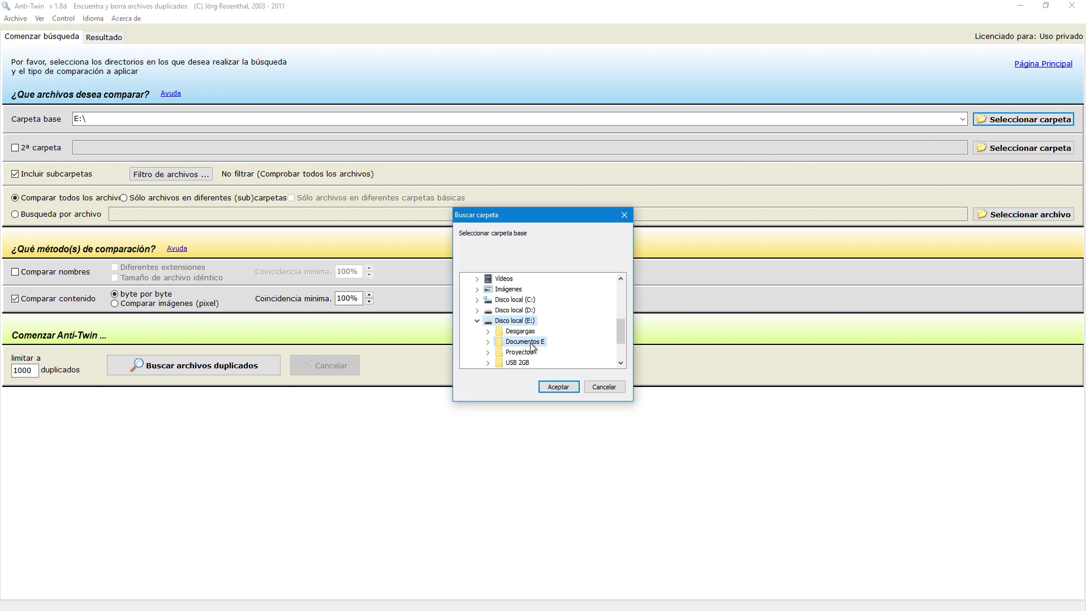
left_click(489, 343)
left_click(487, 279)
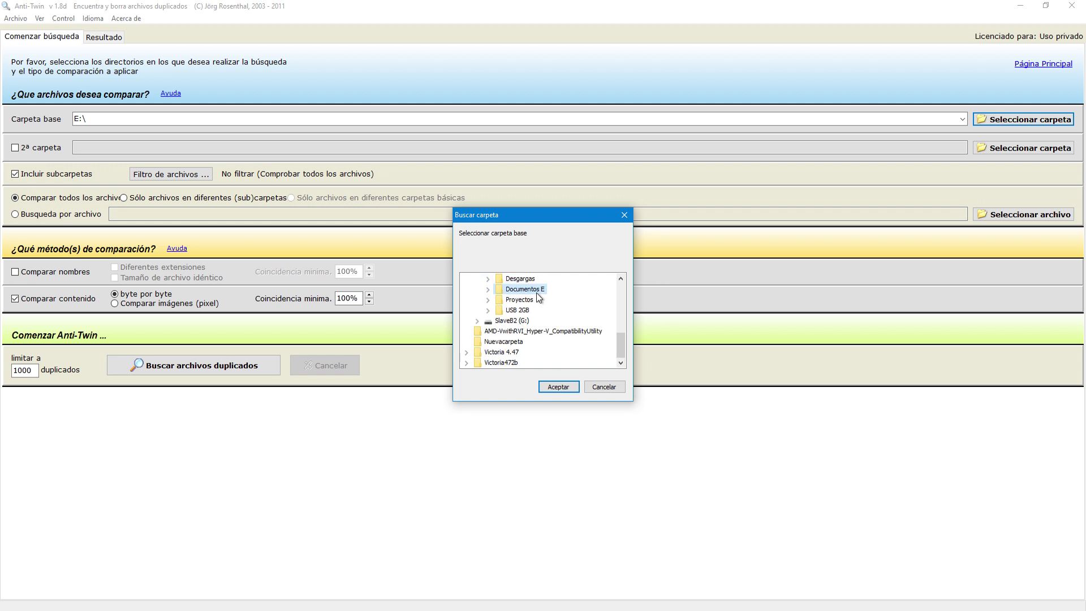
left_click(554, 389)
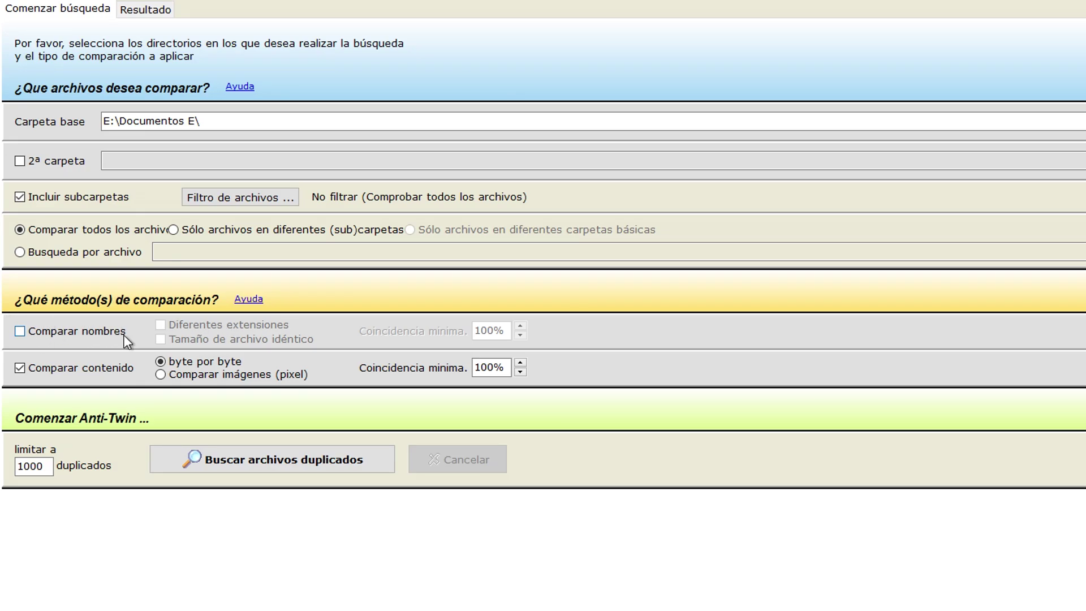
- Try name comparison with and without identical file size, then restore comparison by content only
left_click(28, 332)
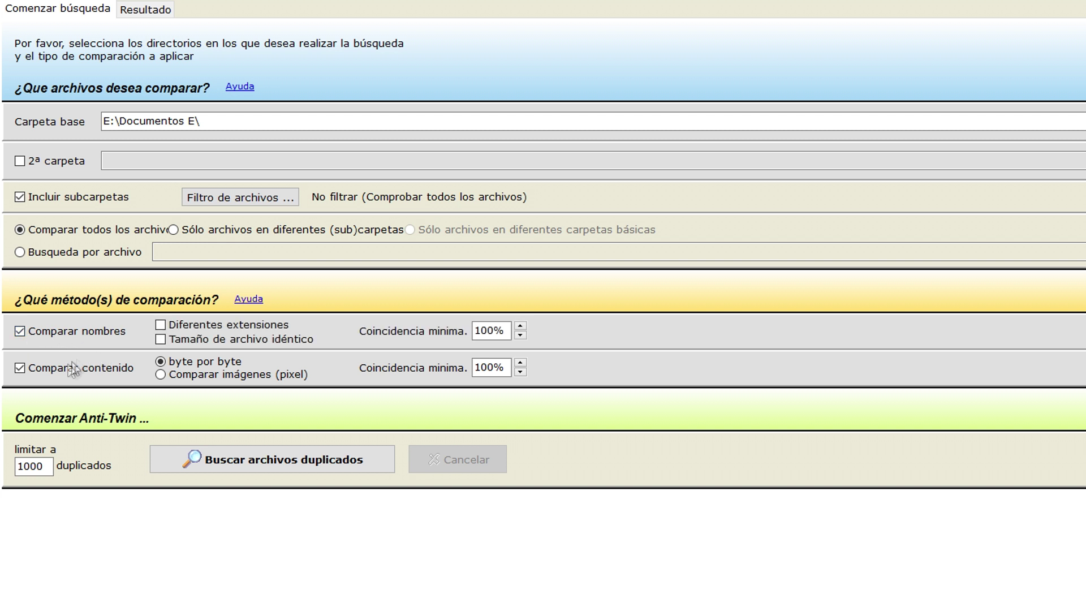
left_click(21, 369)
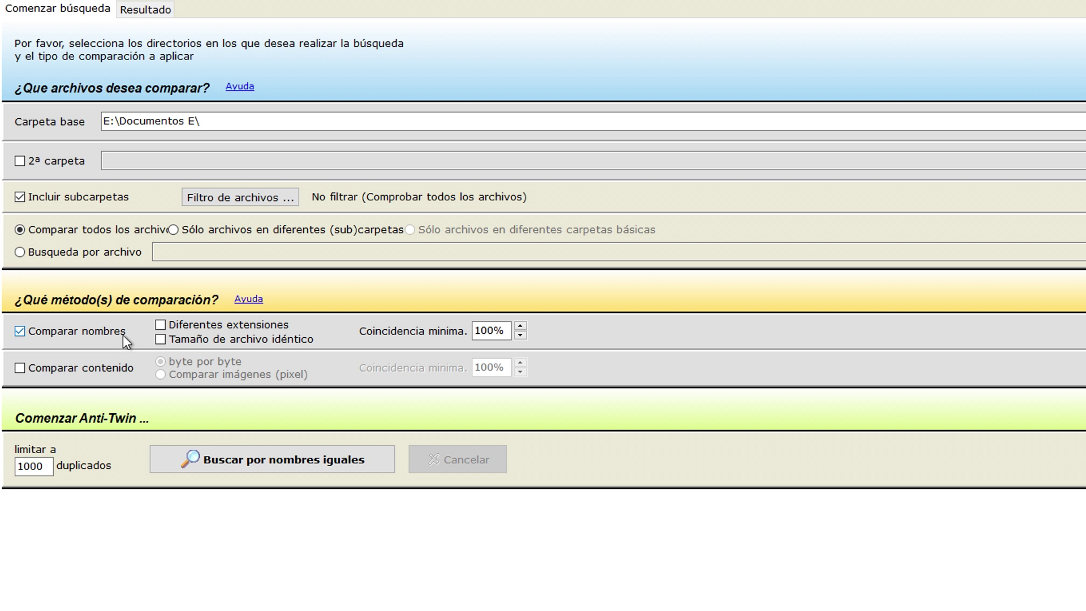
left_click(161, 340)
left_click(160, 339)
left_click(22, 331)
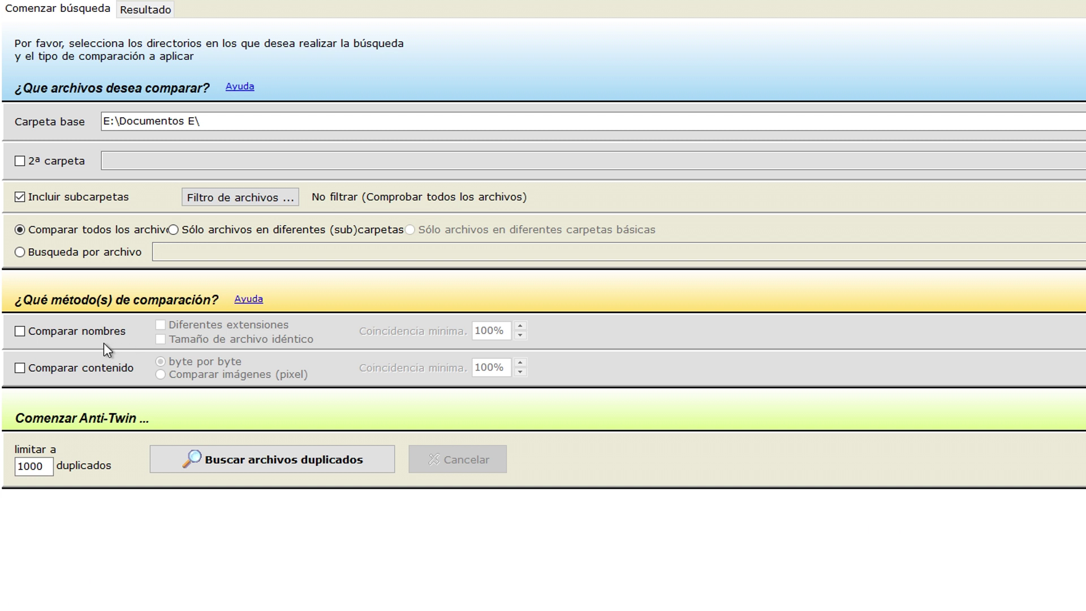
left_click(21, 369)
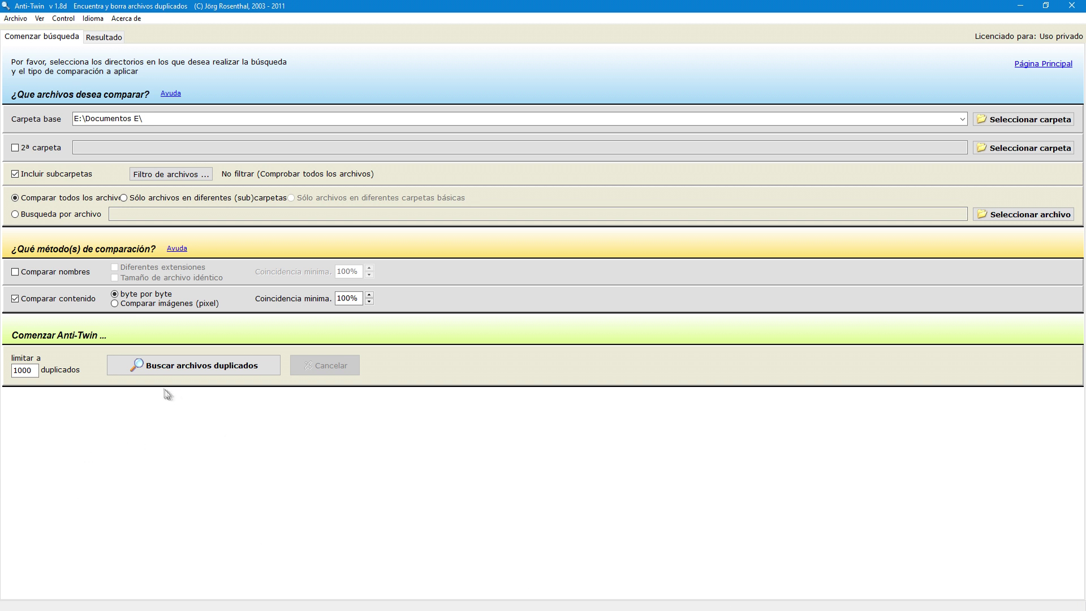
- Start the search for duplicate files in the base folder
left_click(193, 373)
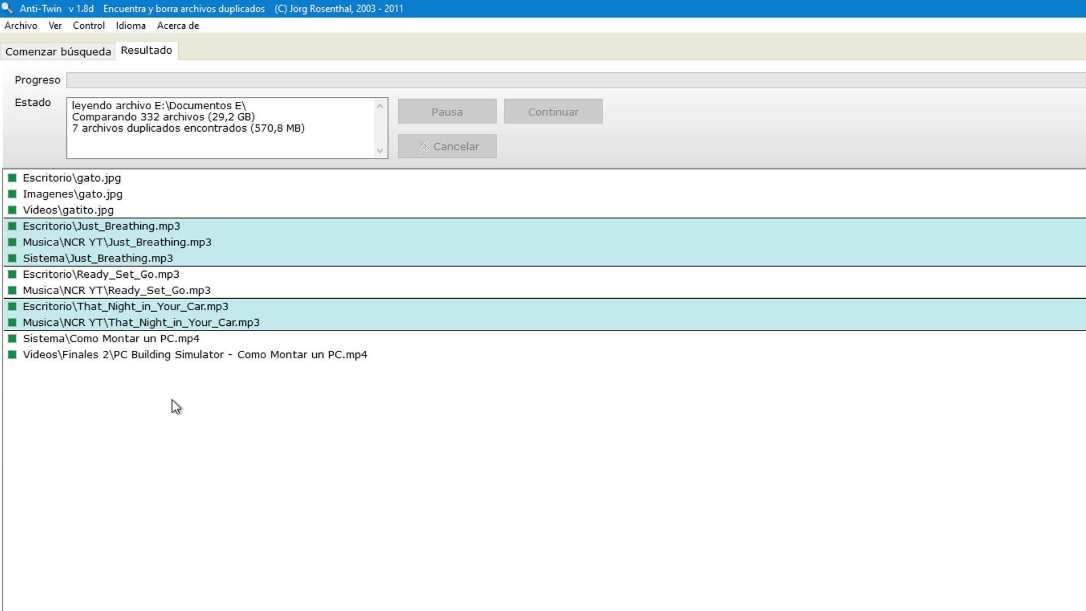
- Compare the previews of the three duplicate cat images found in Escritorio, Imagenes and Videos
left_click(50, 176)
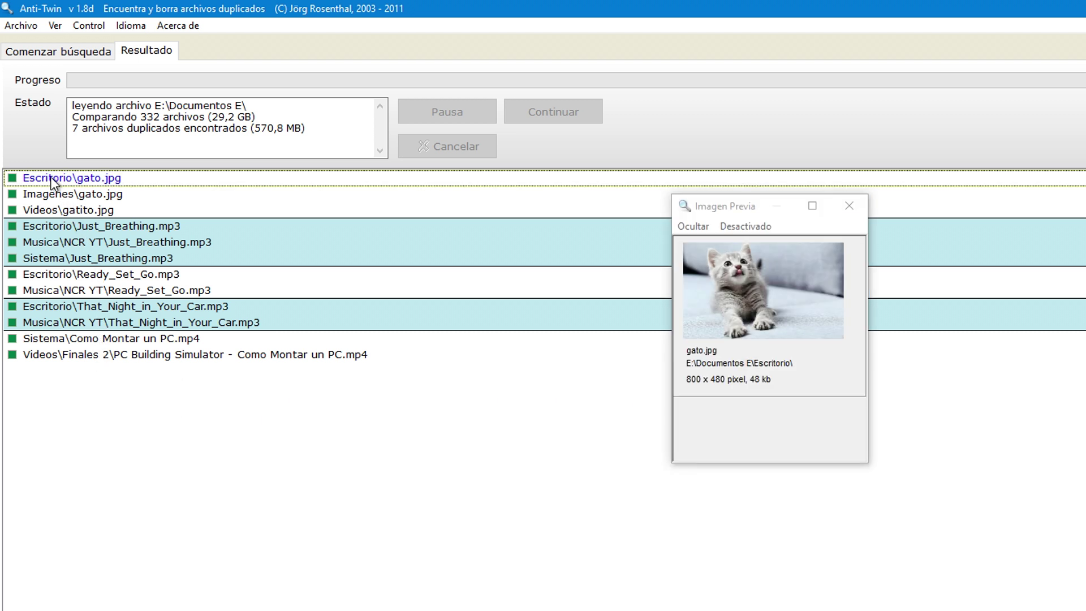
left_click(101, 196)
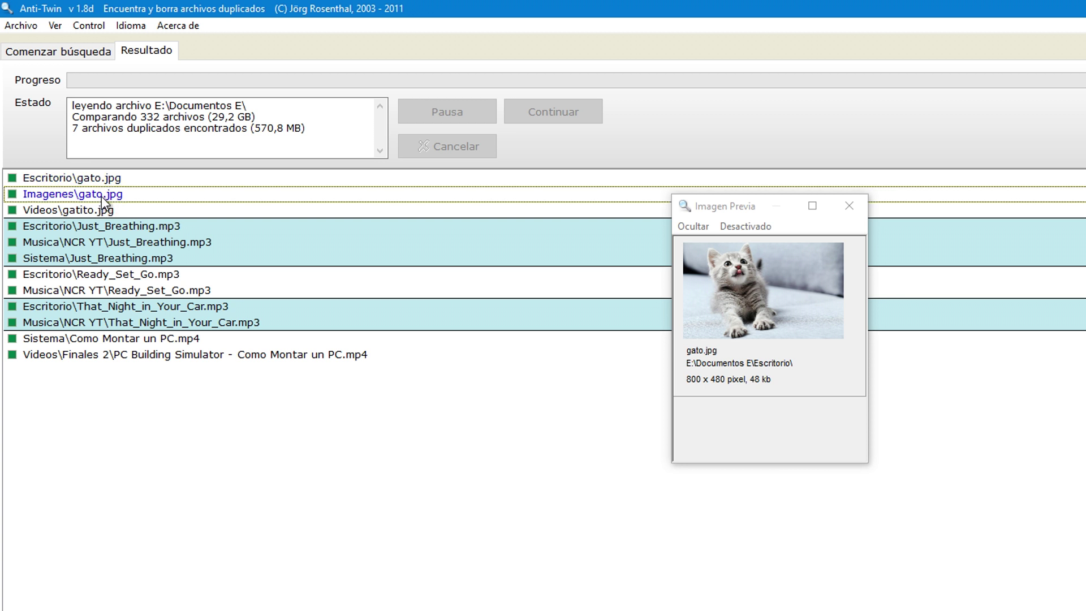
left_click(102, 210)
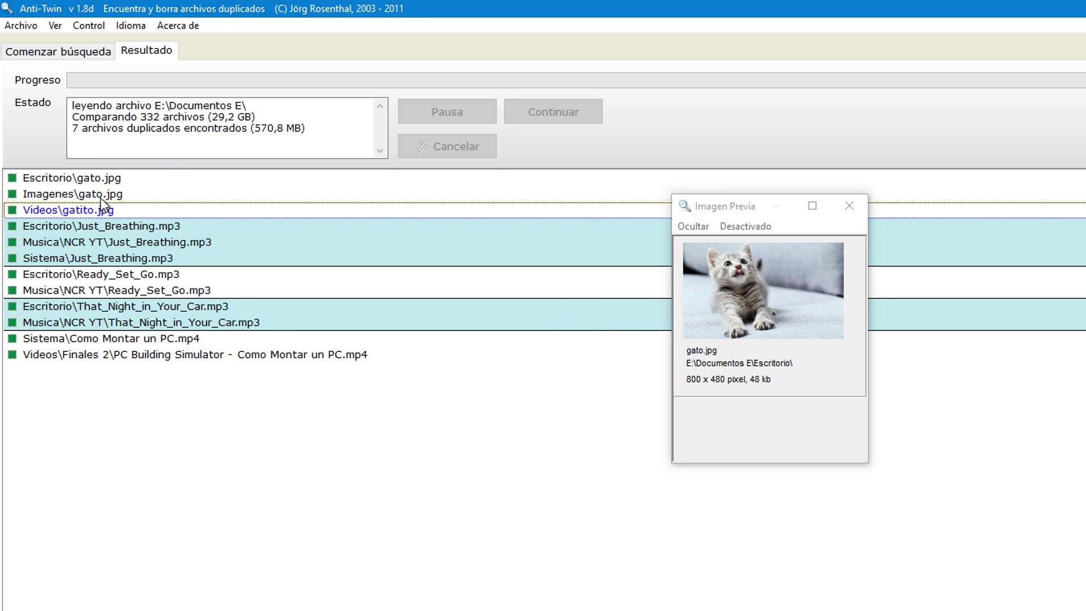
left_click(102, 199)
left_click(109, 178)
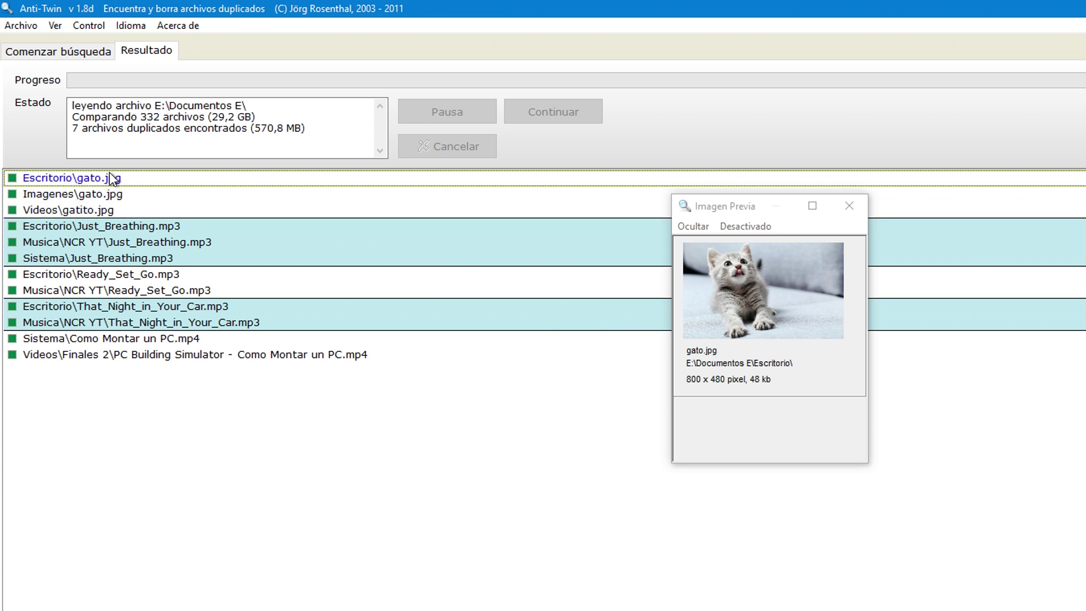
left_click(91, 194)
left_click(84, 211)
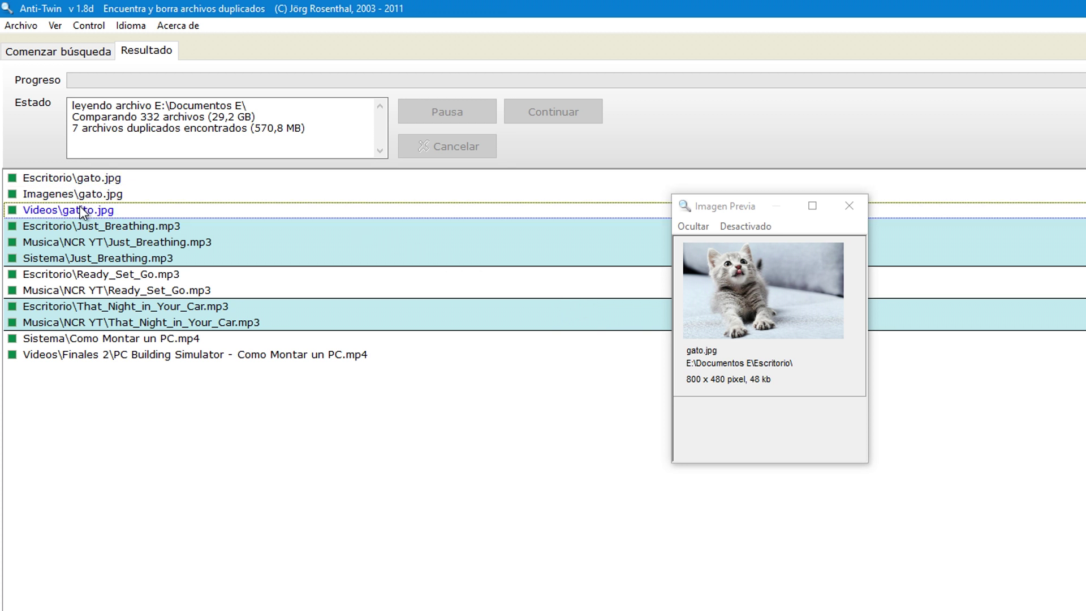
left_click(101, 196)
left_click(101, 181)
left_click(91, 194)
left_click(83, 209)
left_click(100, 183)
left_click(99, 198)
left_click(95, 183)
- Show the folders of the three cat images in File Explorer and view gato.jpg from the Escritorio folder
right_click(94, 181)
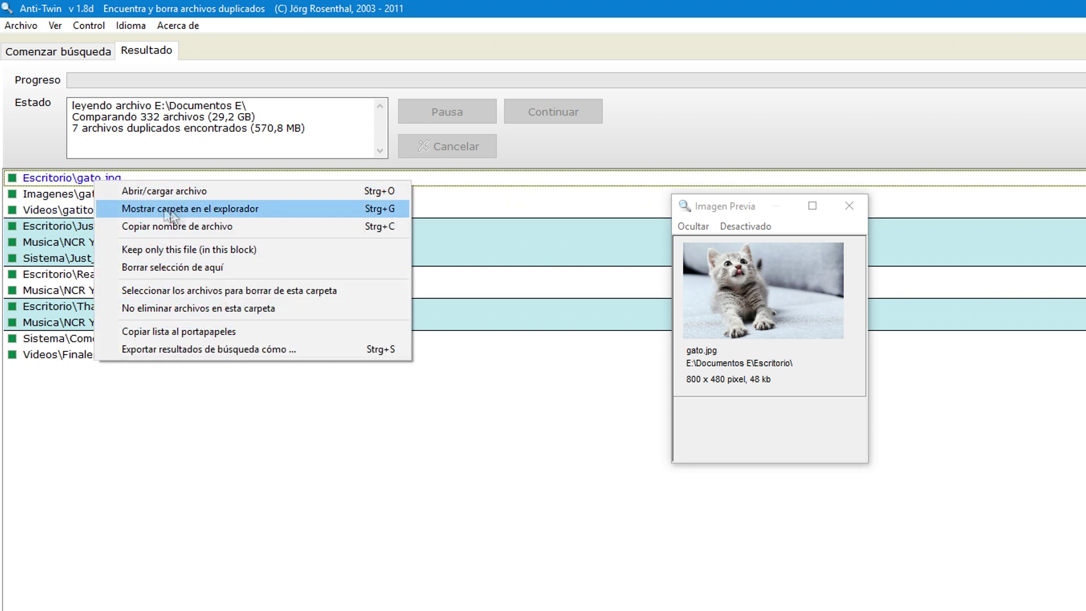
left_click(229, 207)
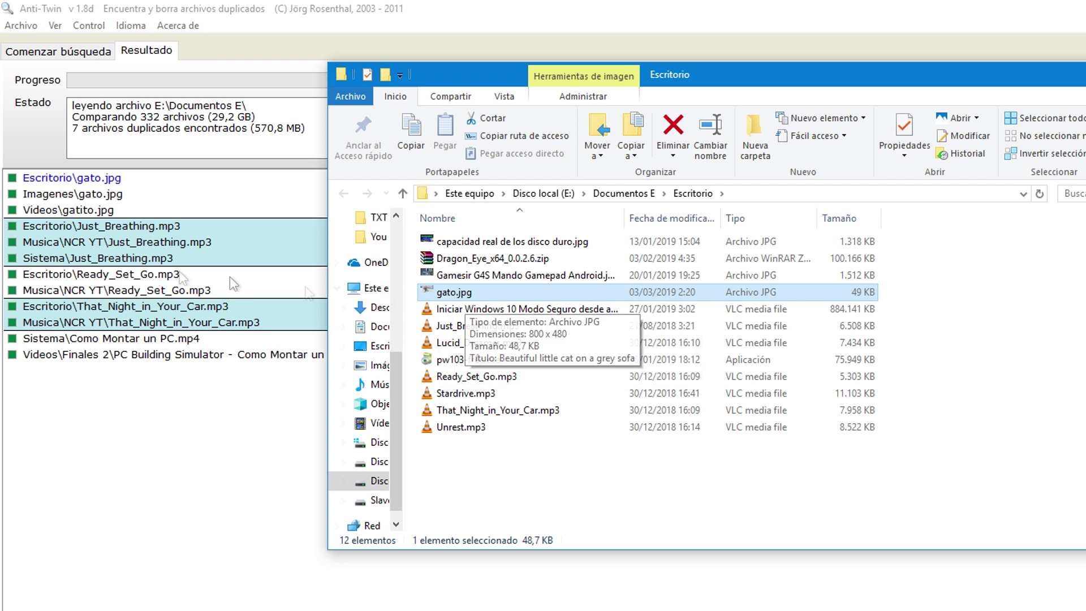
right_click(87, 193)
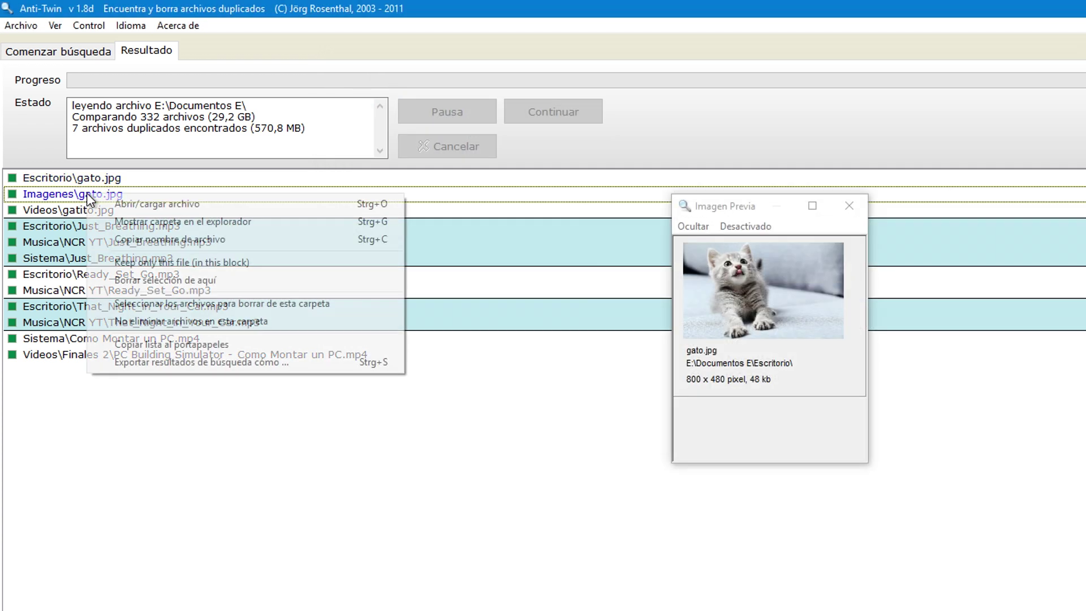
left_click(141, 223)
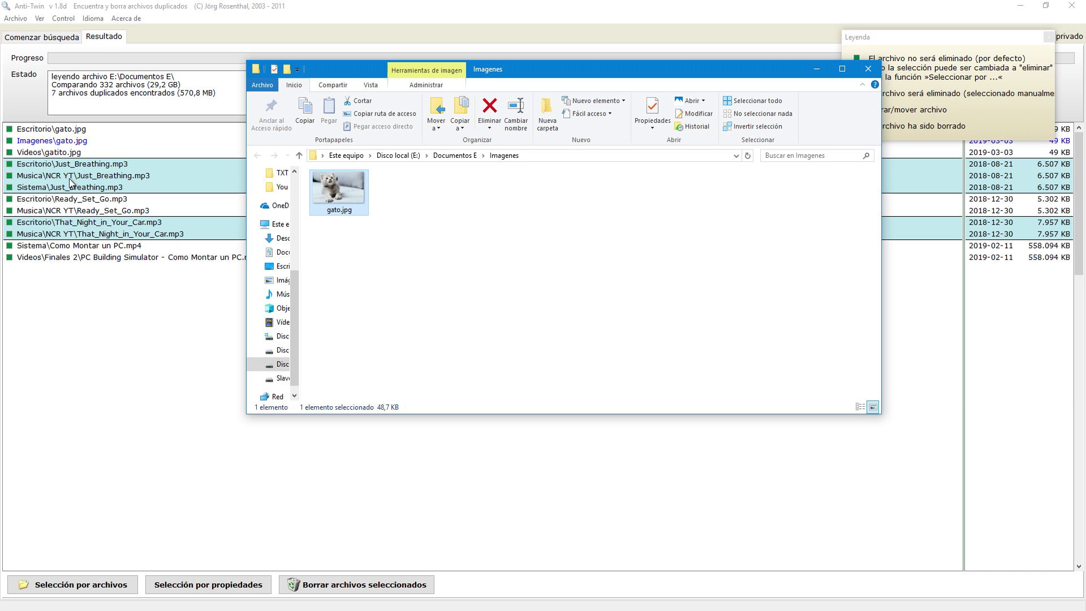
right_click(32, 150)
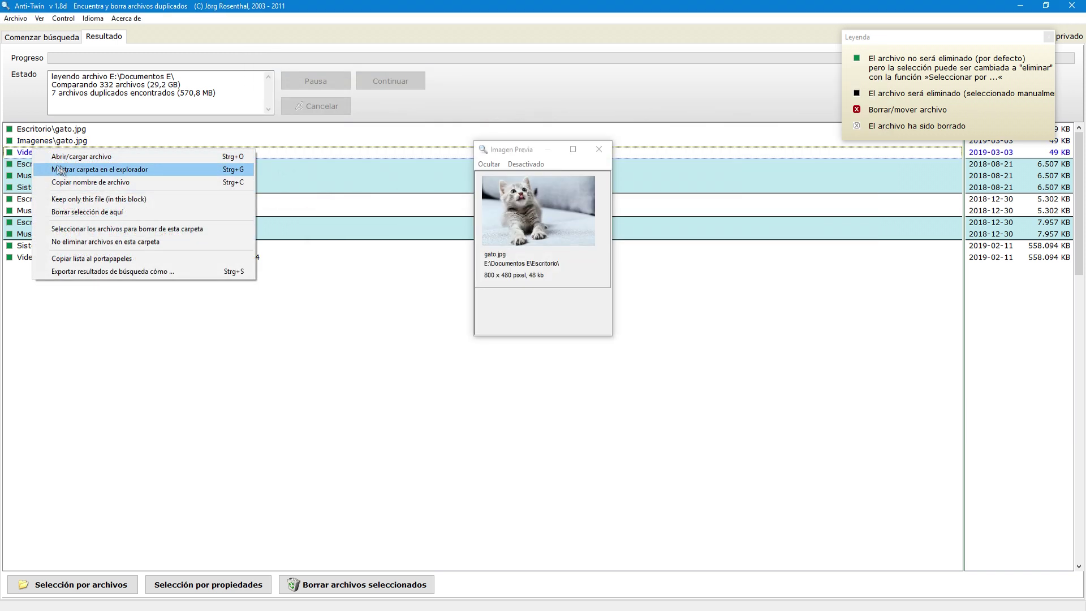
left_click(99, 169)
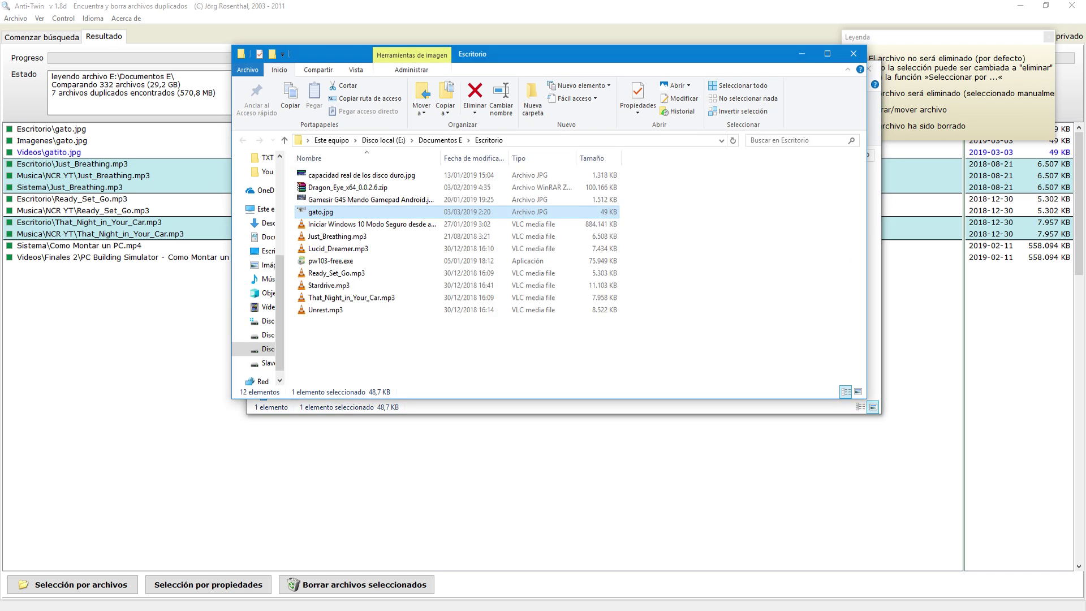
double_click(331, 214)
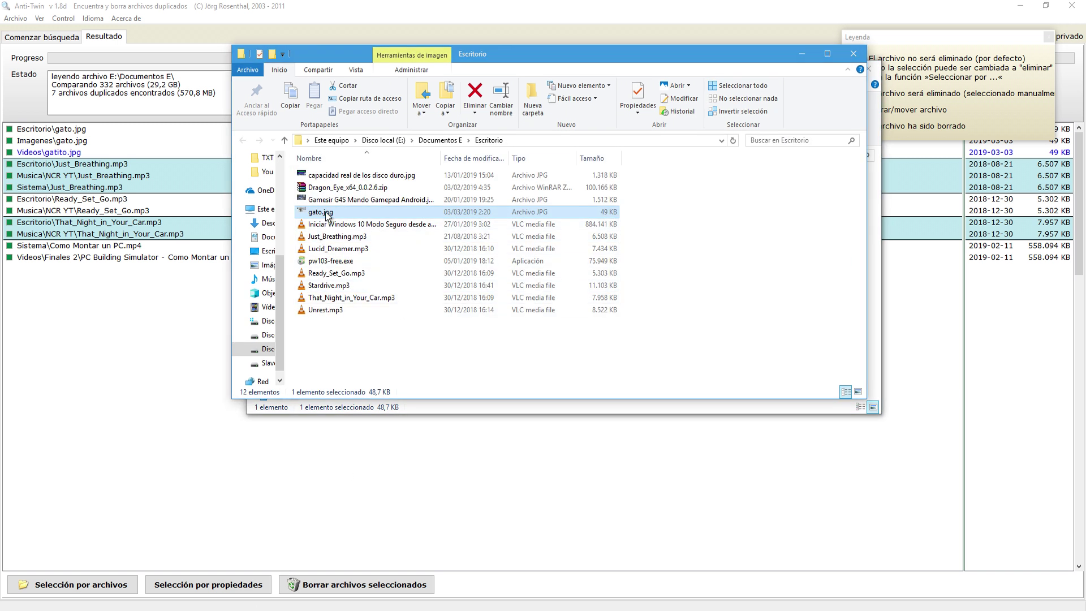
left_click(1072, 9)
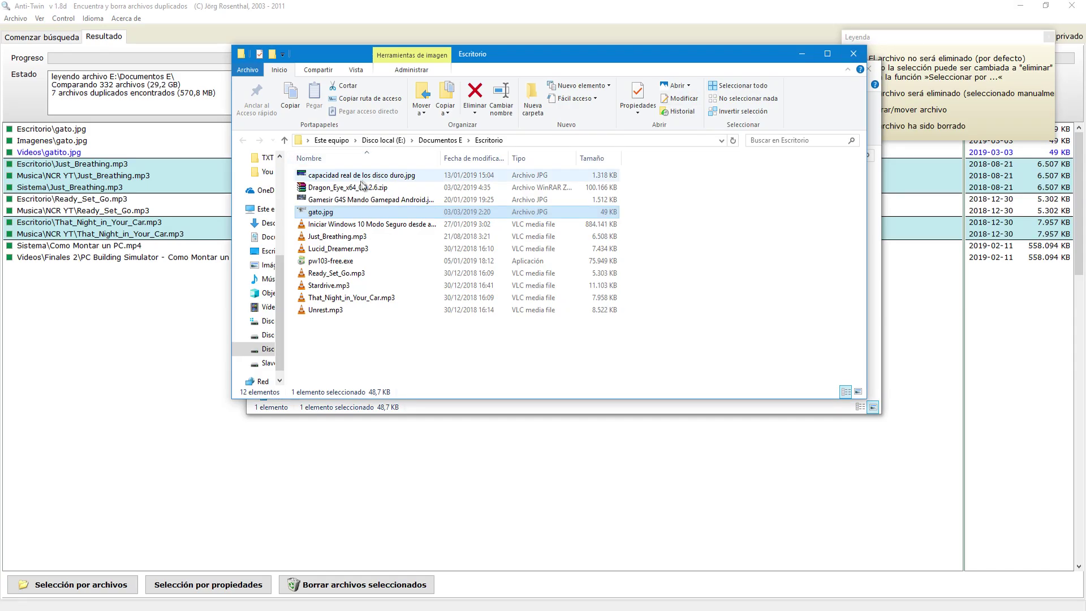
- Delete gato.jpg from the Escritorio folder to the recycle bin and close that folder window
right_click(328, 214)
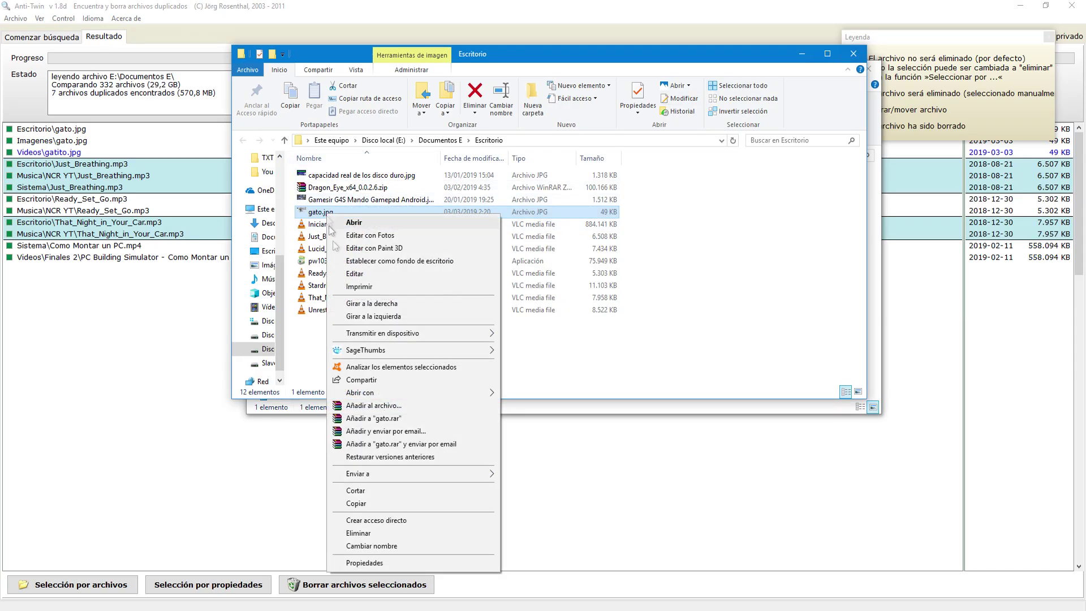
left_click(373, 533)
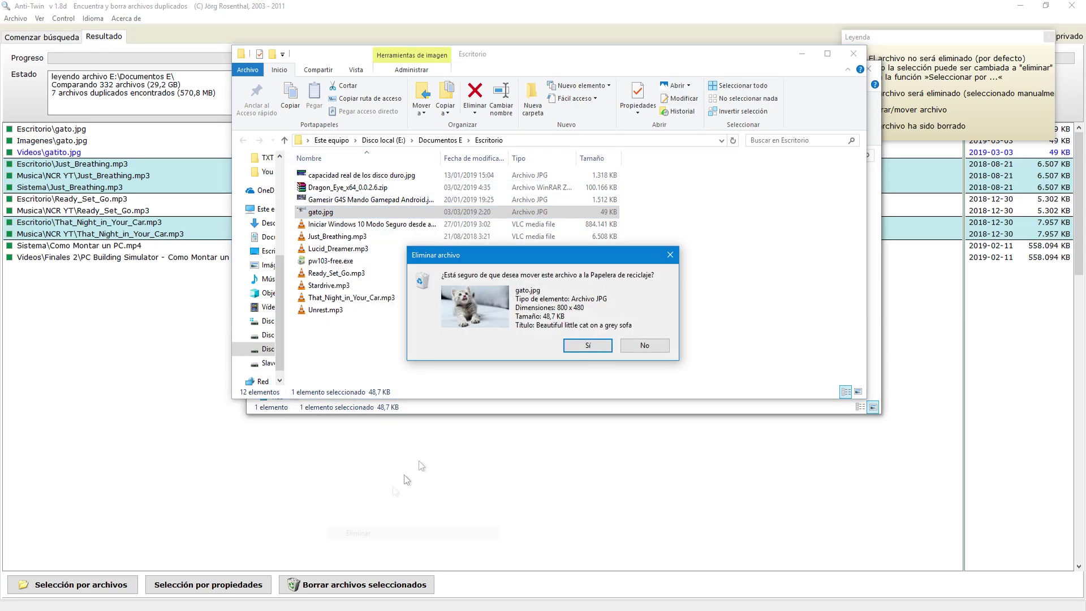
left_click(588, 346)
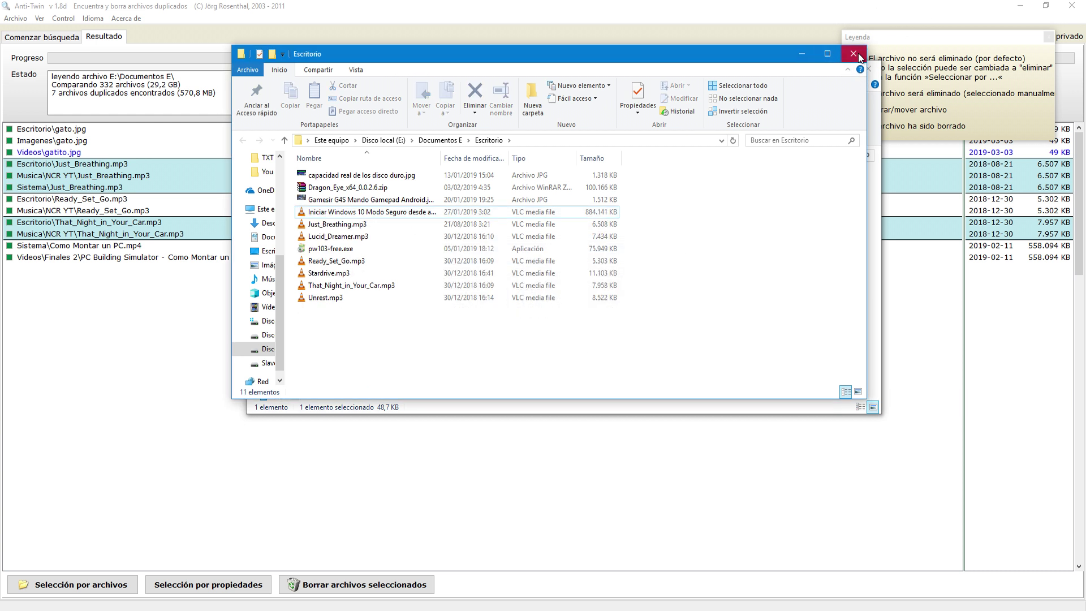
left_click(853, 53)
left_click(356, 586)
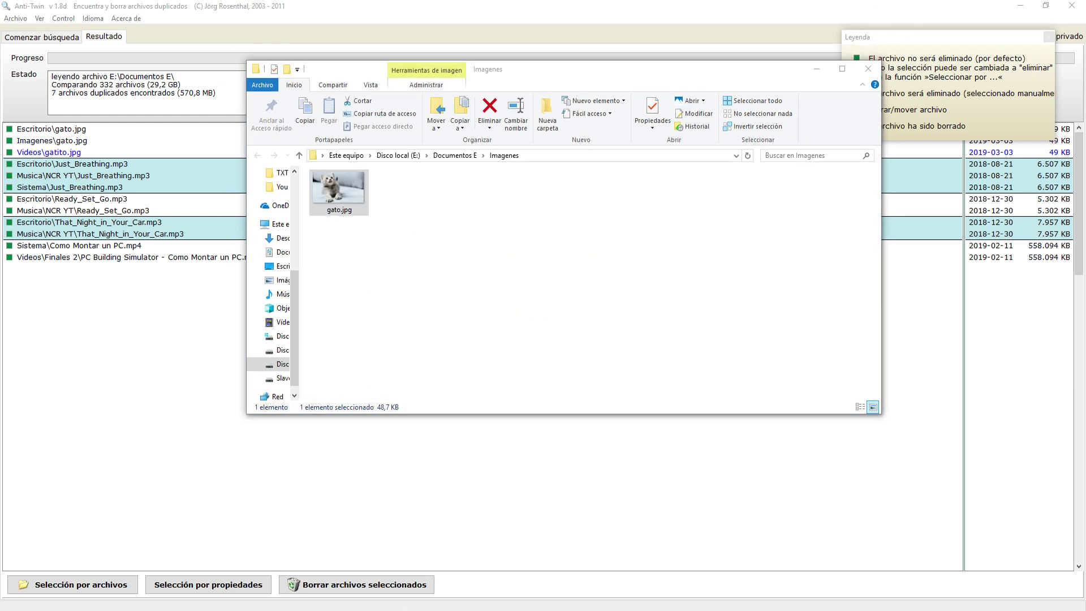
- Delete gatito.jpg from the Videos folder, and close the open folder windows and the image preview
right_click(400, 232)
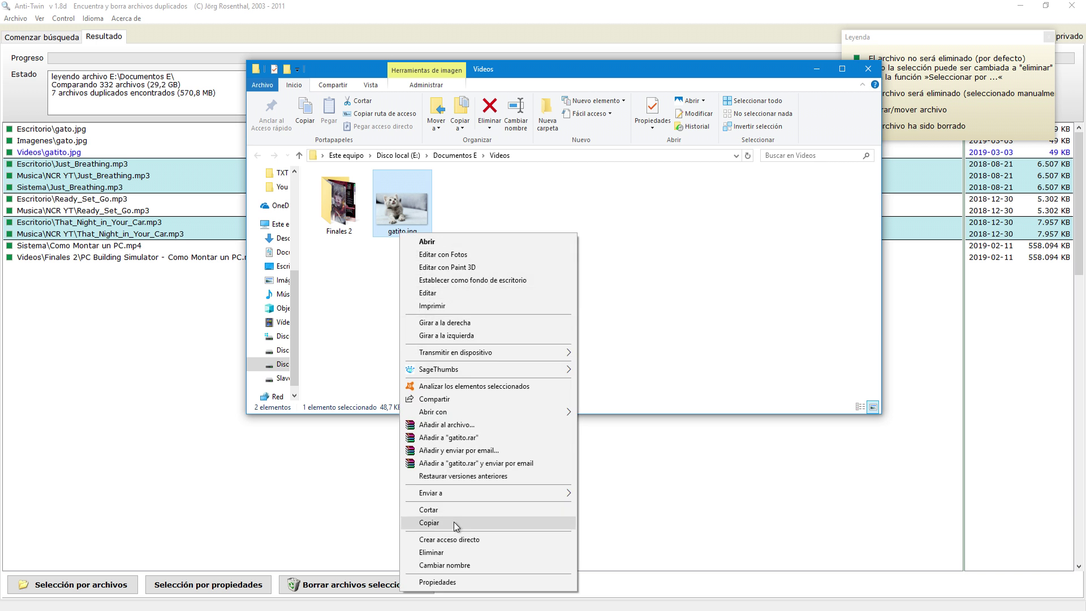
left_click(435, 552)
left_click(588, 345)
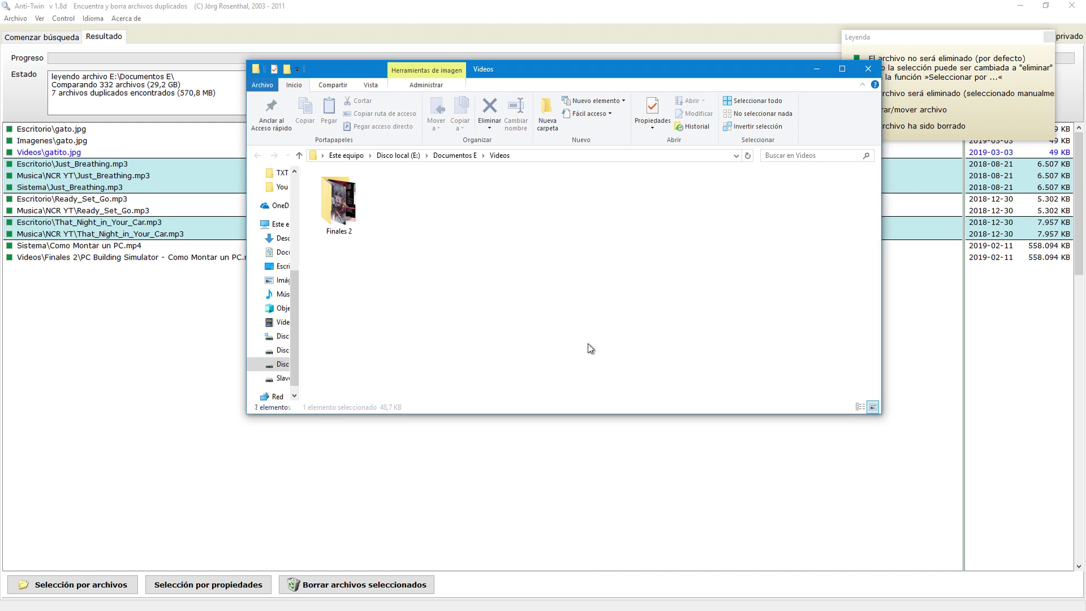
left_click(865, 69)
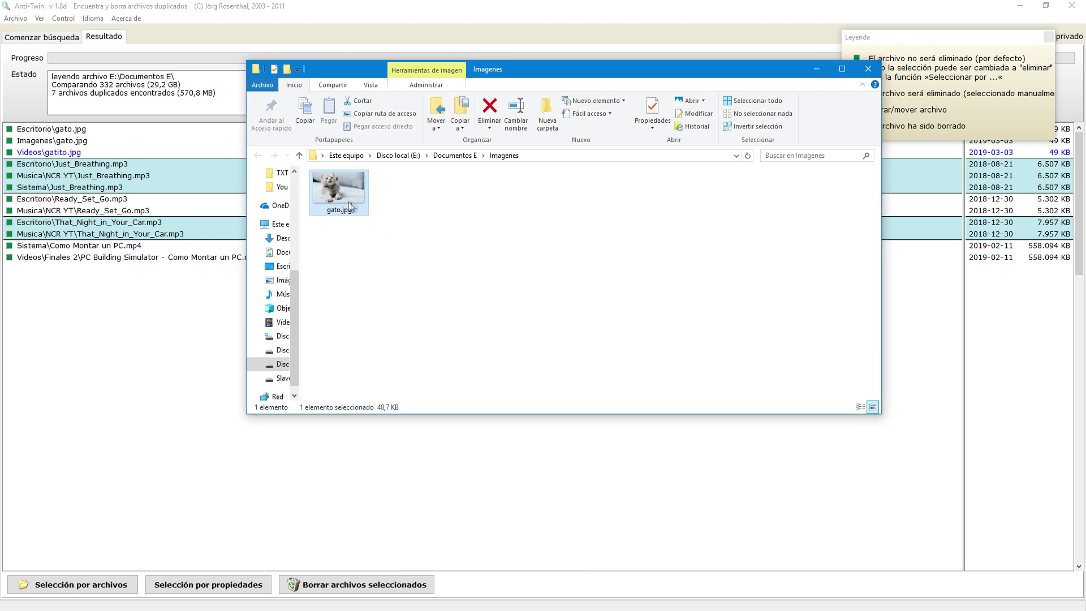
left_click(868, 69)
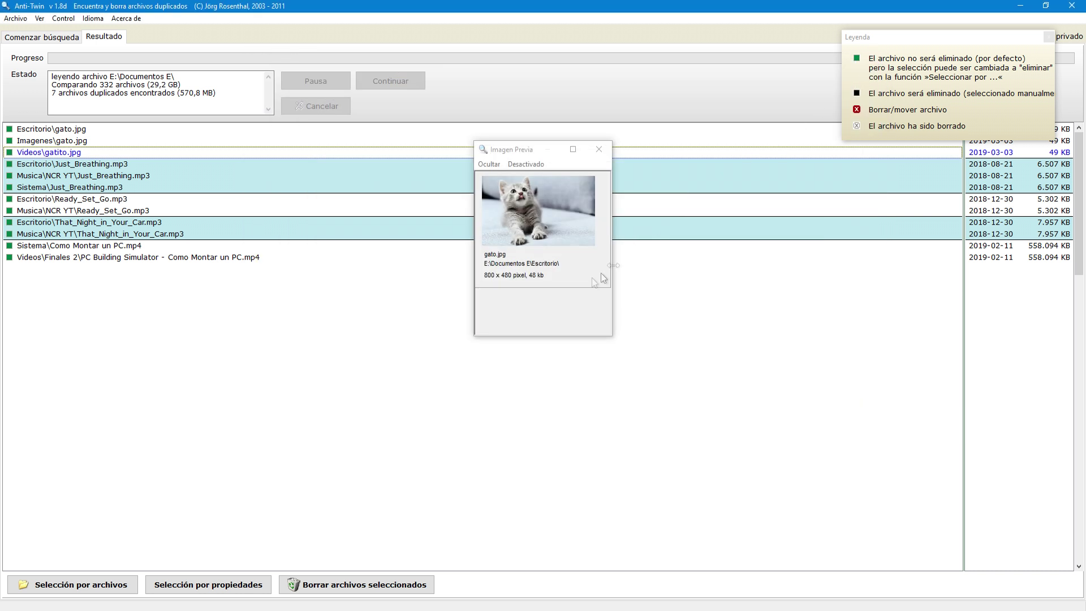
left_click(599, 149)
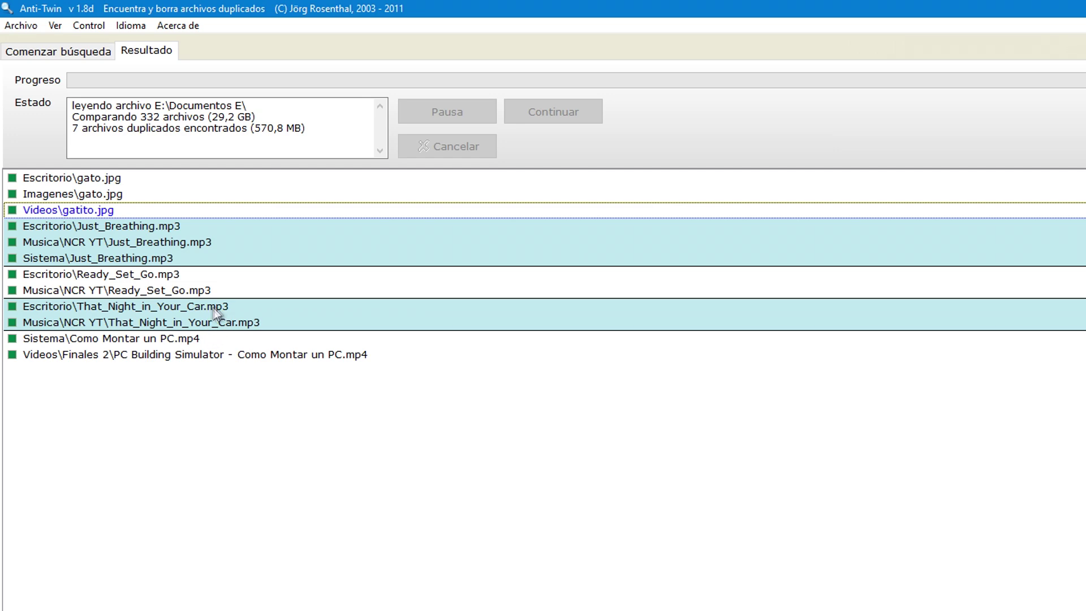
- Show the Escritorio and Musica\NCR YT folders containing That_Night_in_Your_Car.mp3 in File Explorer
right_click(213, 308)
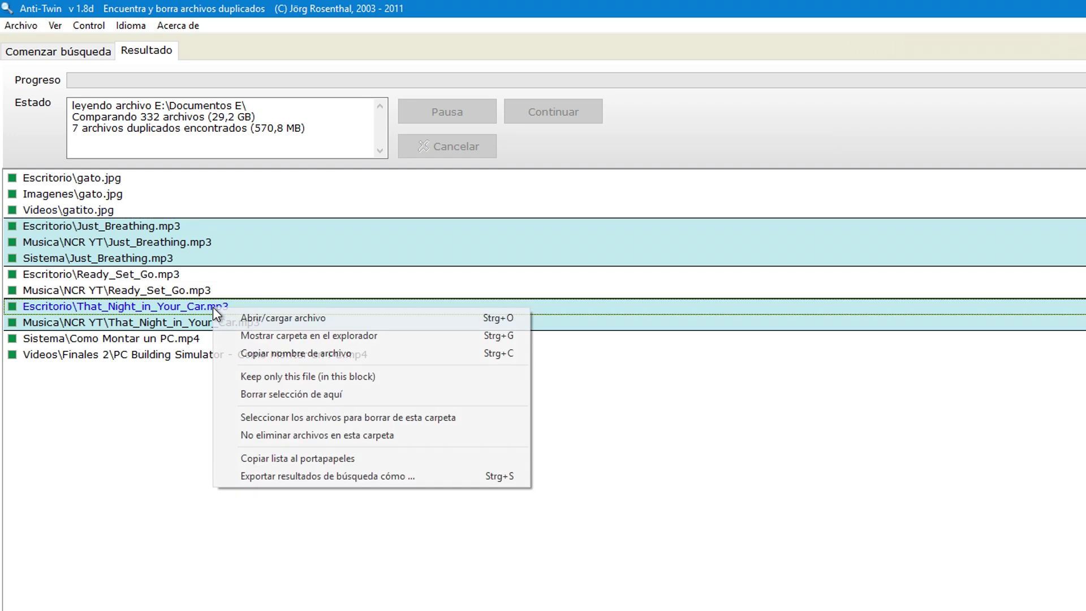
left_click(249, 333)
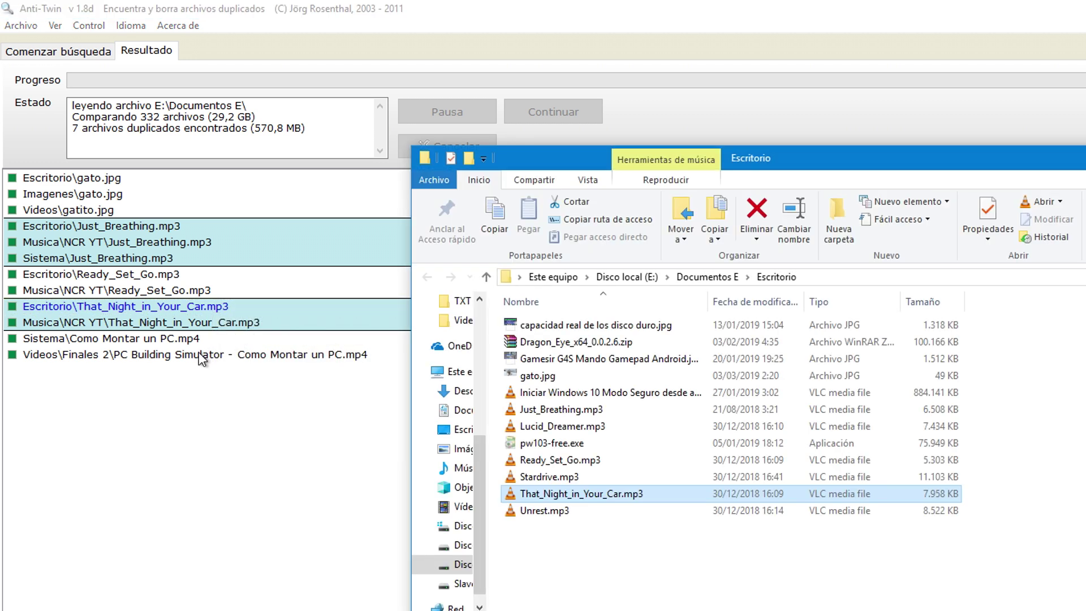
right_click(201, 322)
left_click(245, 351)
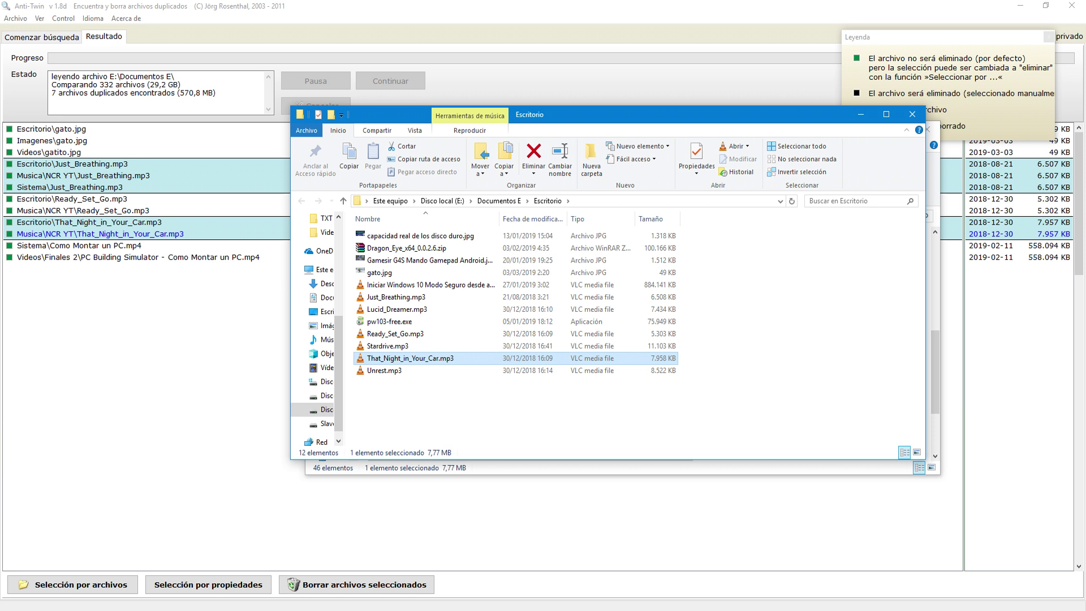
- Delete That_Night_in_Your_Car.mp3 from the Escritorio folder and close both folder windows
left_click(300, 303)
right_click(419, 362)
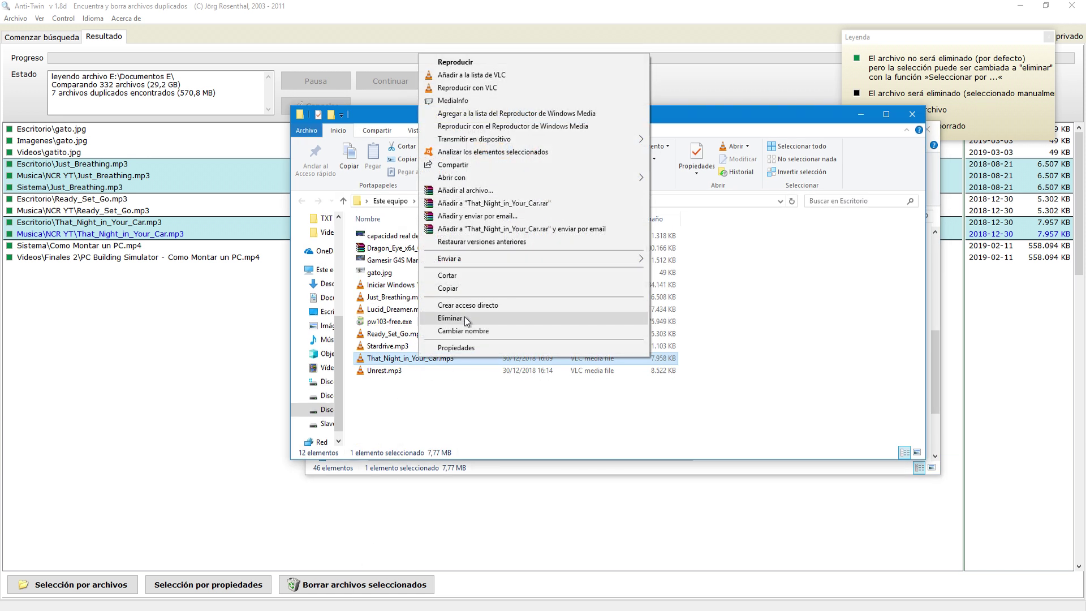
left_click(464, 316)
left_click(583, 360)
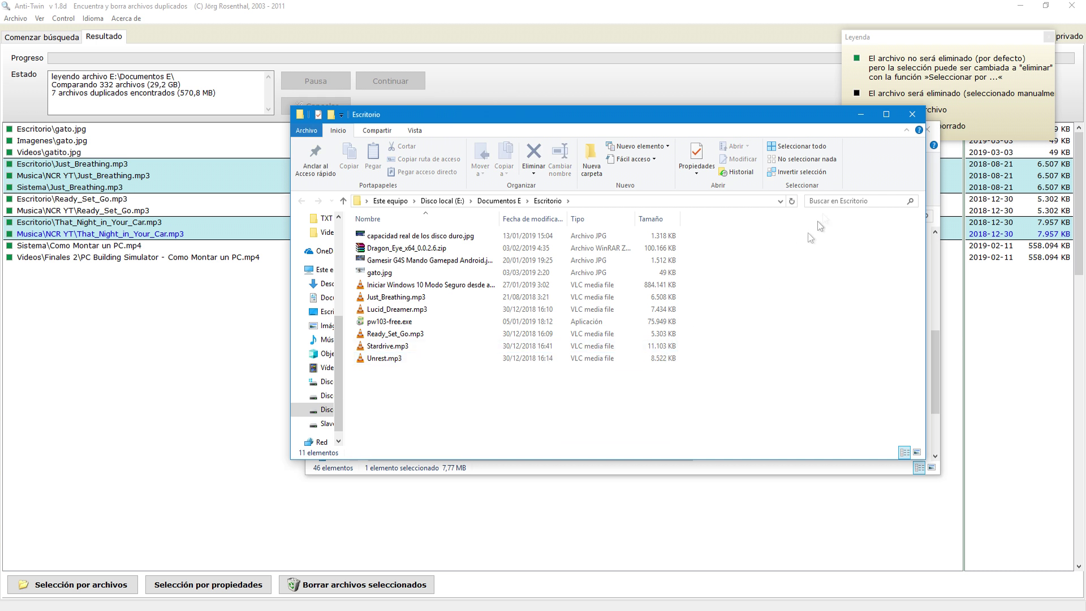
left_click(912, 120)
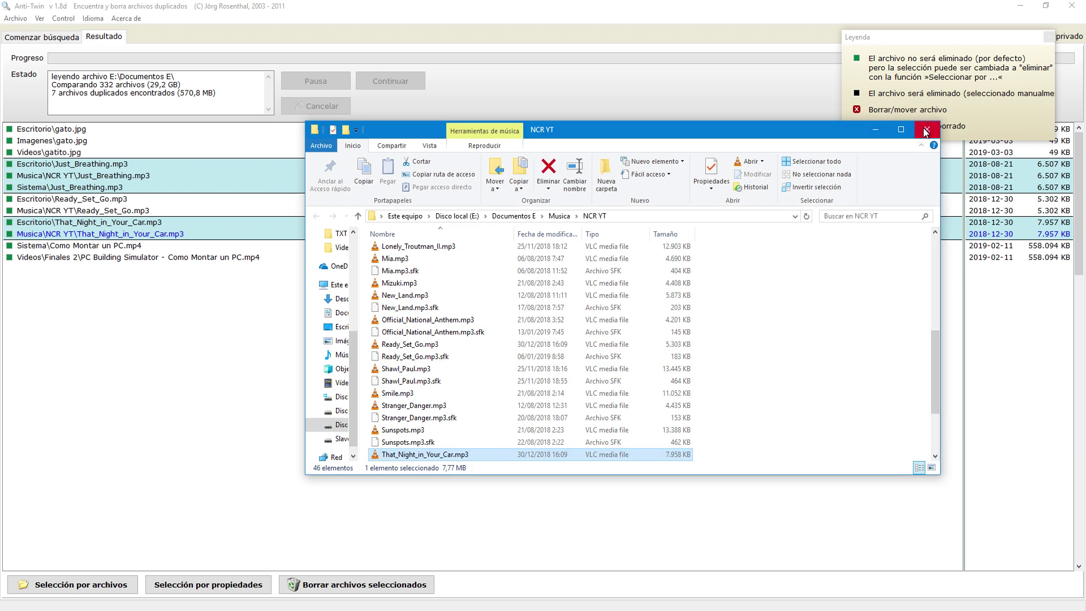
left_click(924, 129)
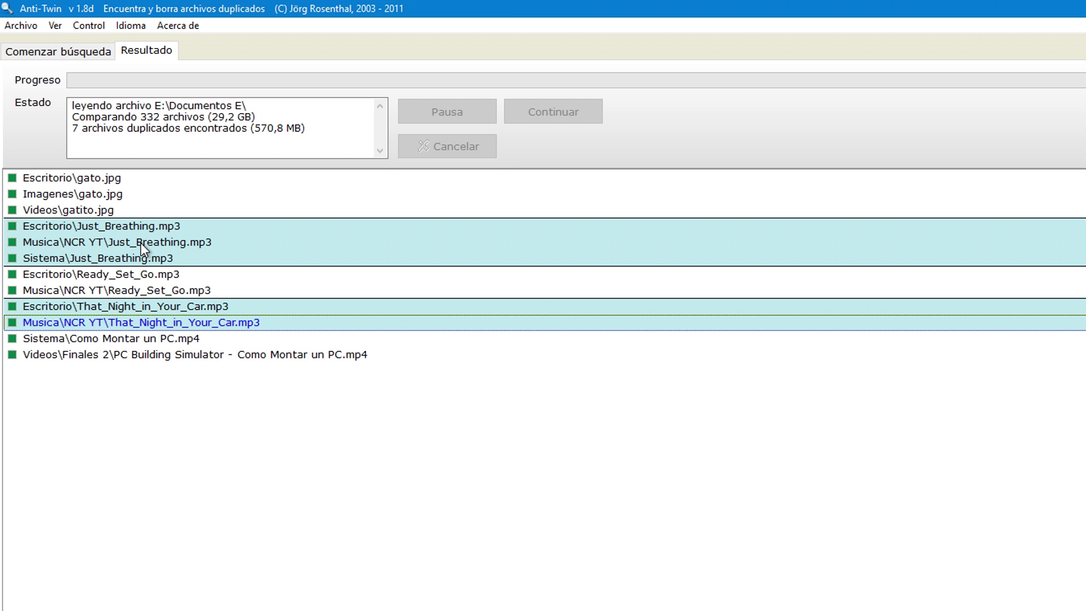
- Keep only the Musica\NCR YT copy of Just_Breathing.mp3 and send its other duplicates to the recycle bin
right_click(140, 243)
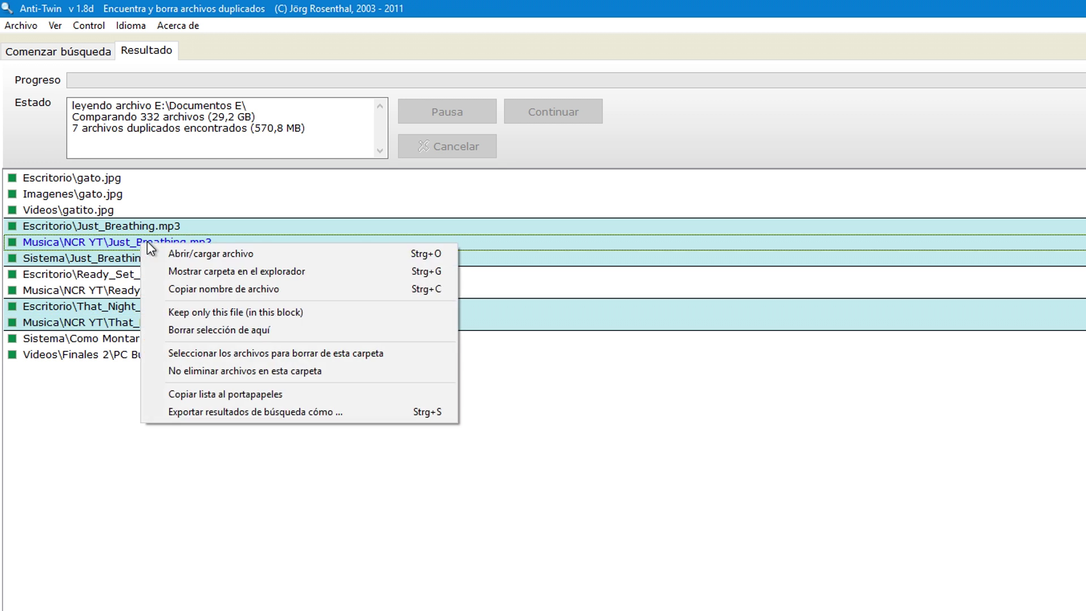
left_click(236, 314)
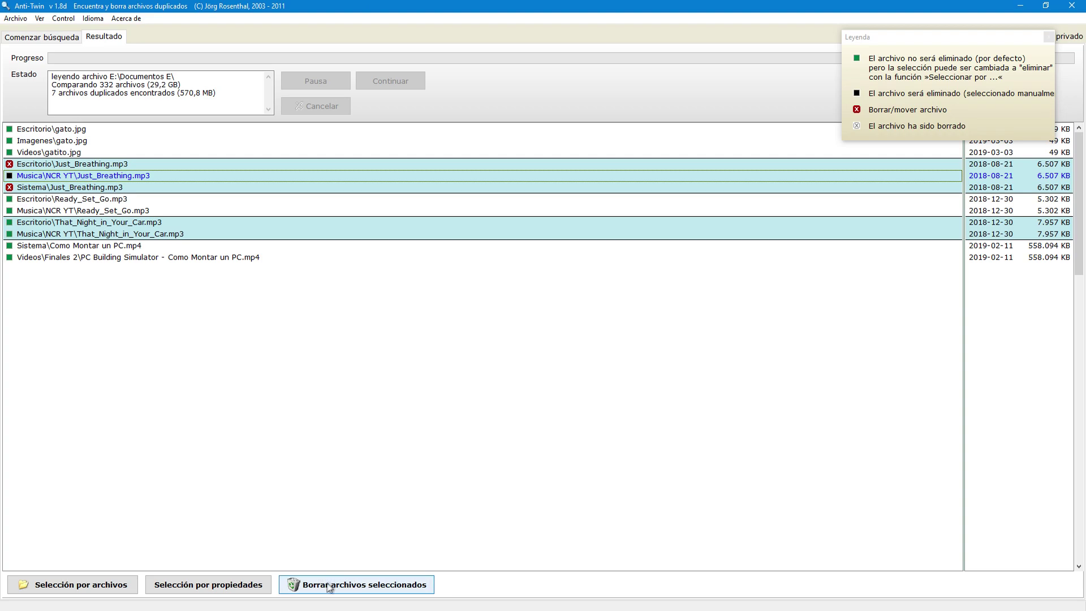
left_click(328, 586)
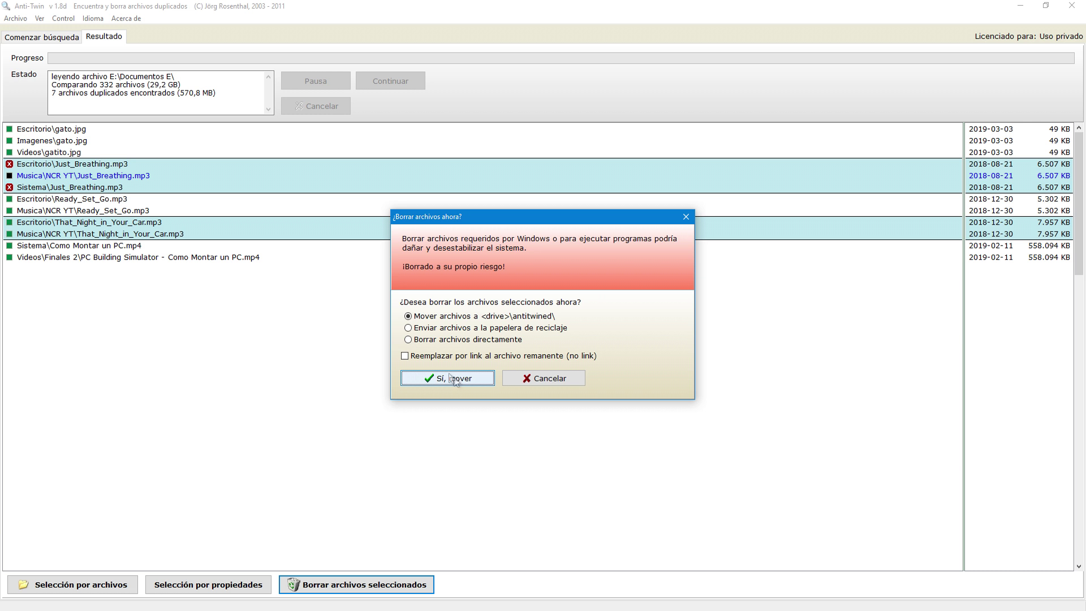
left_click(425, 329)
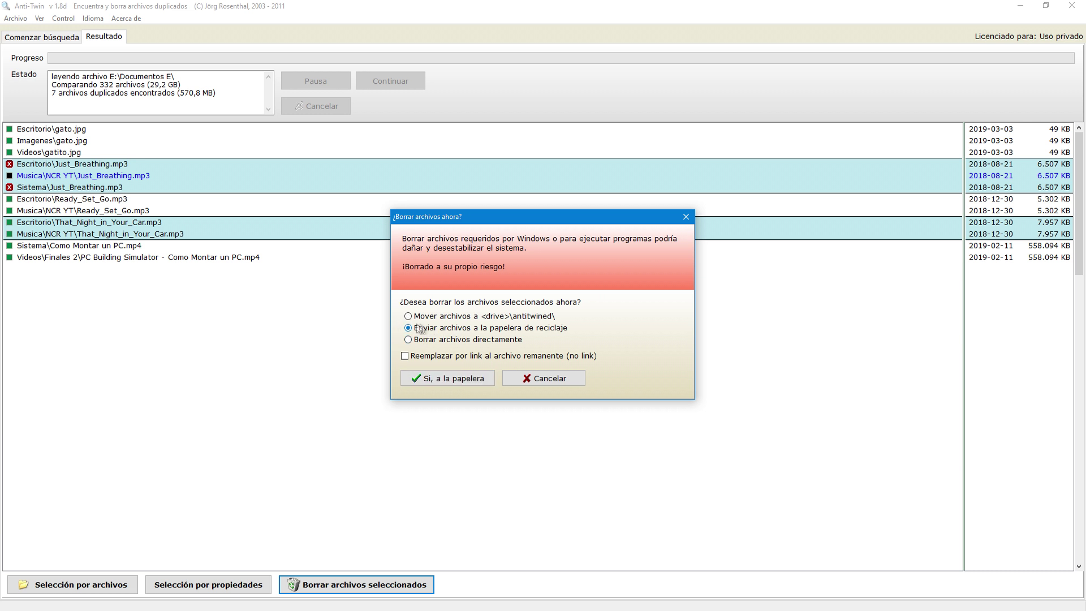
left_click(456, 378)
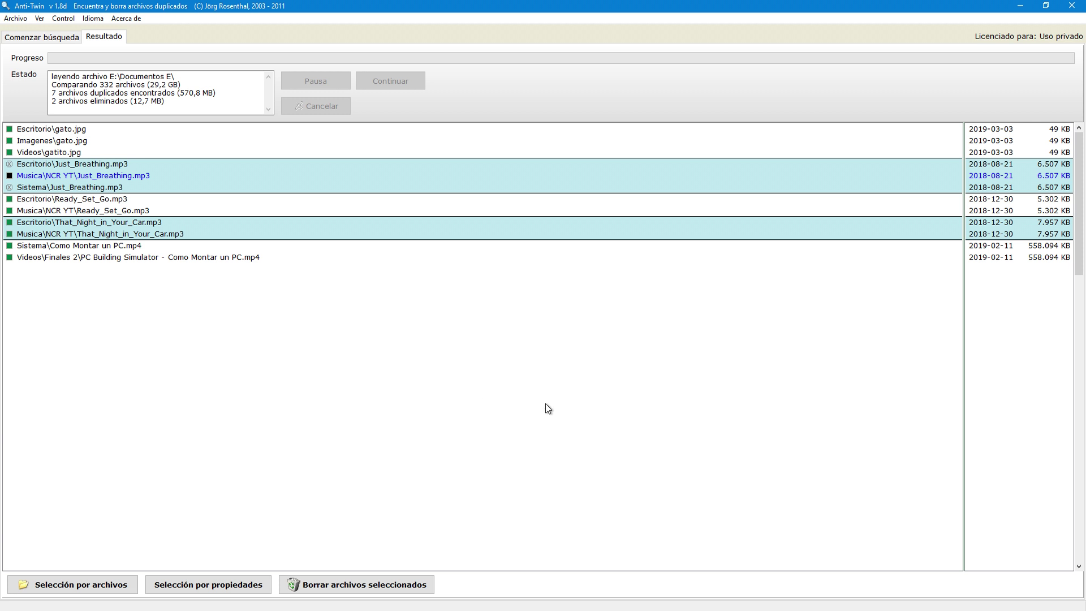
- Examine the deletion option that moves files to <drive>\antitwined\ and locate the antitwined folder on drive E:
key("Tab")
left_click(343, 588)
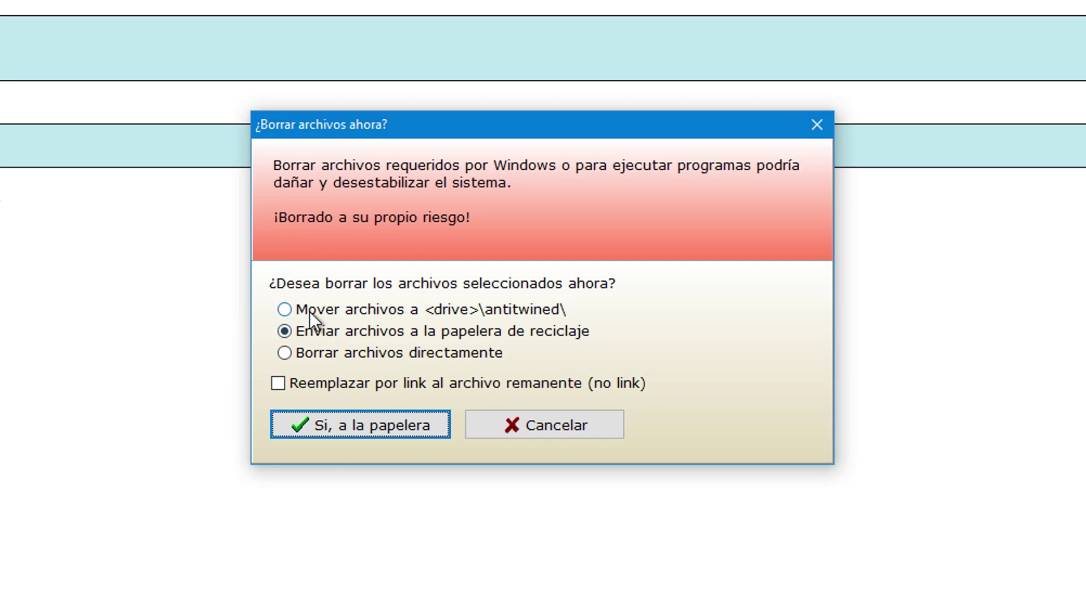
left_click(310, 311)
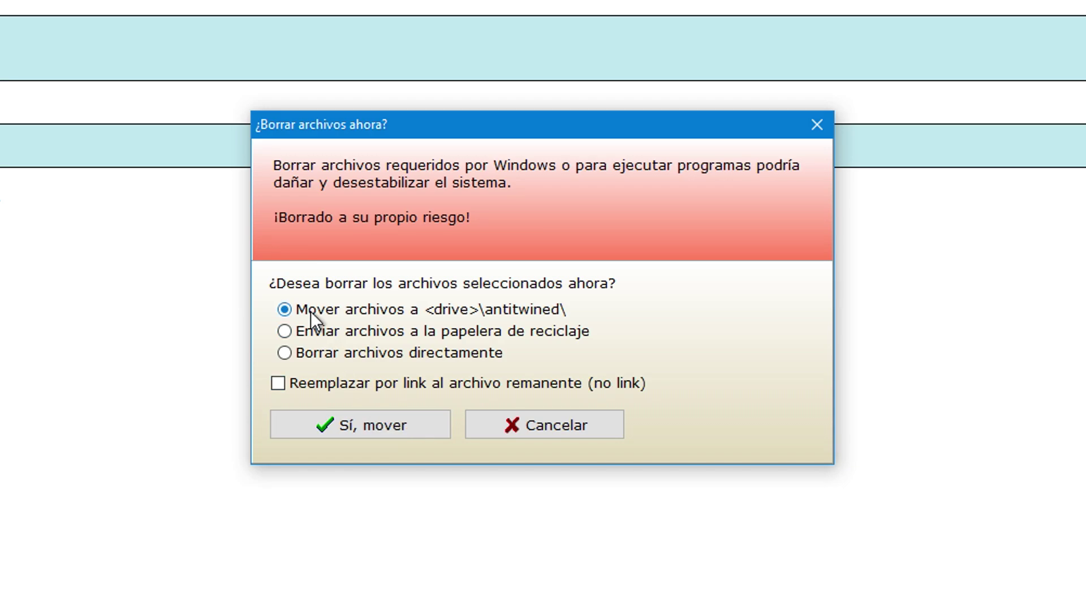
key("Return")
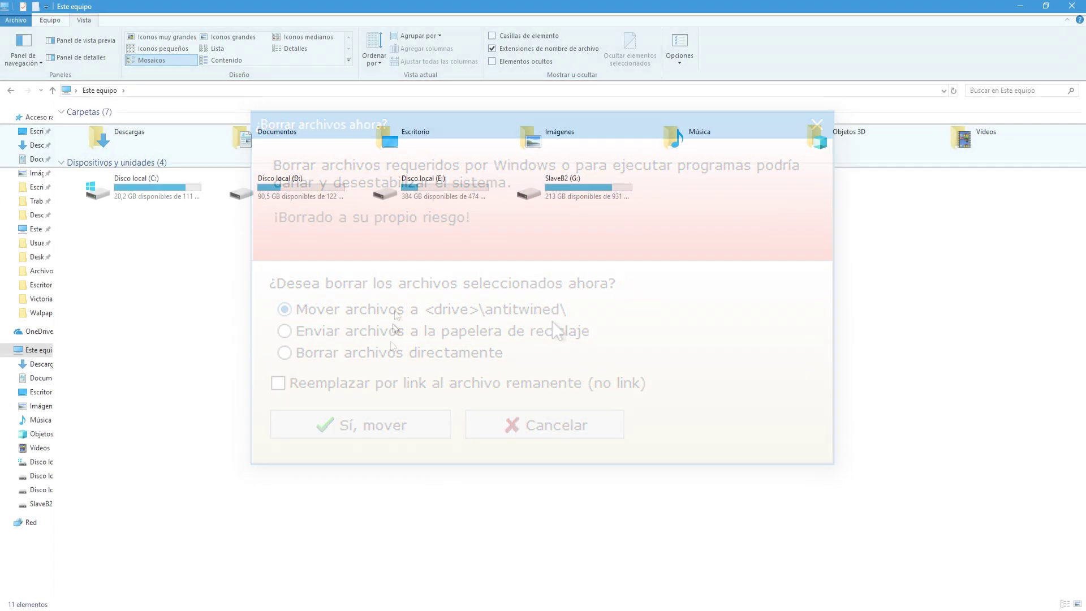
double_click(446, 195)
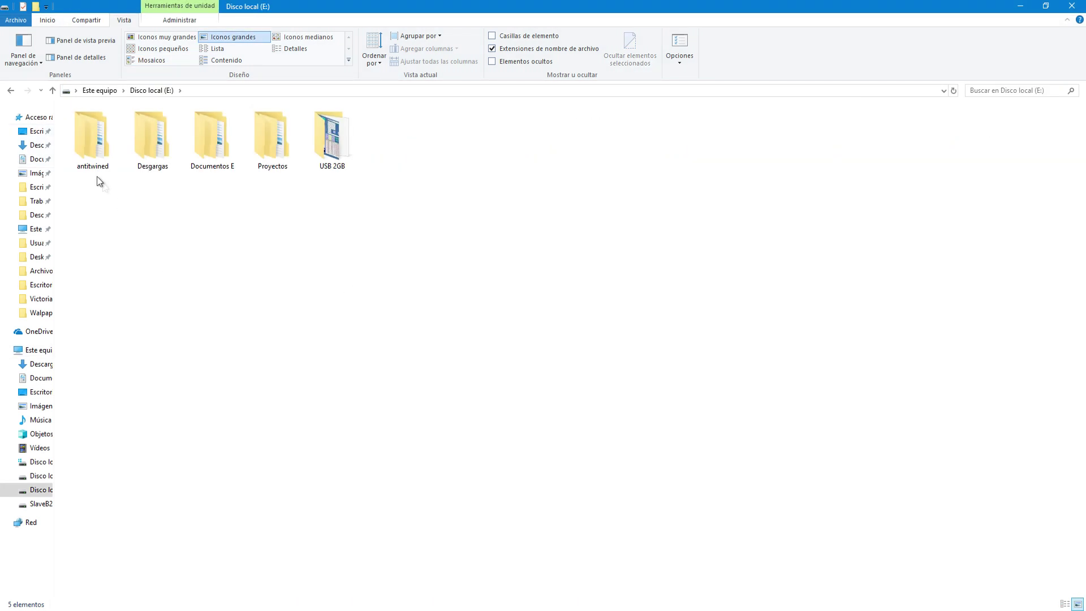
left_click(88, 141)
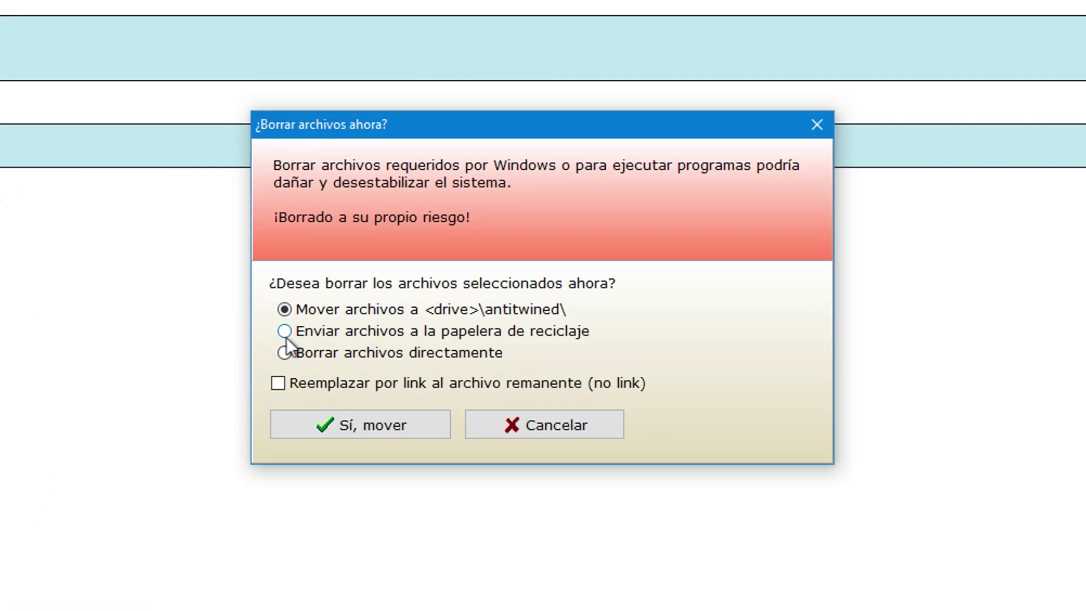
- Try the recycle bin, direct deletion and link replacement options for deleting files, and dismiss the deletion dialog
left_click(287, 332)
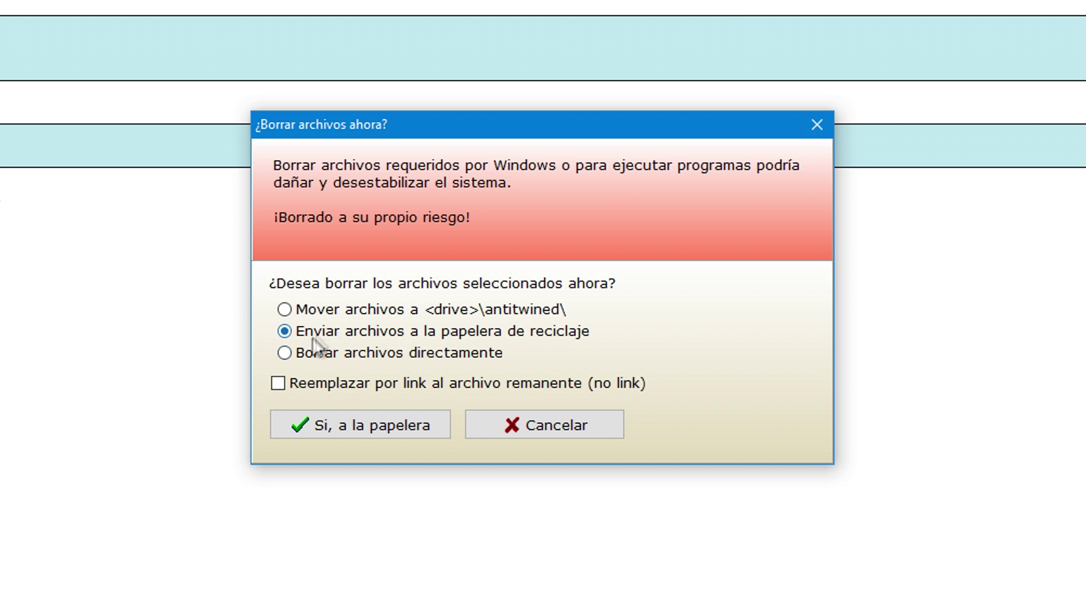
left_click(292, 349)
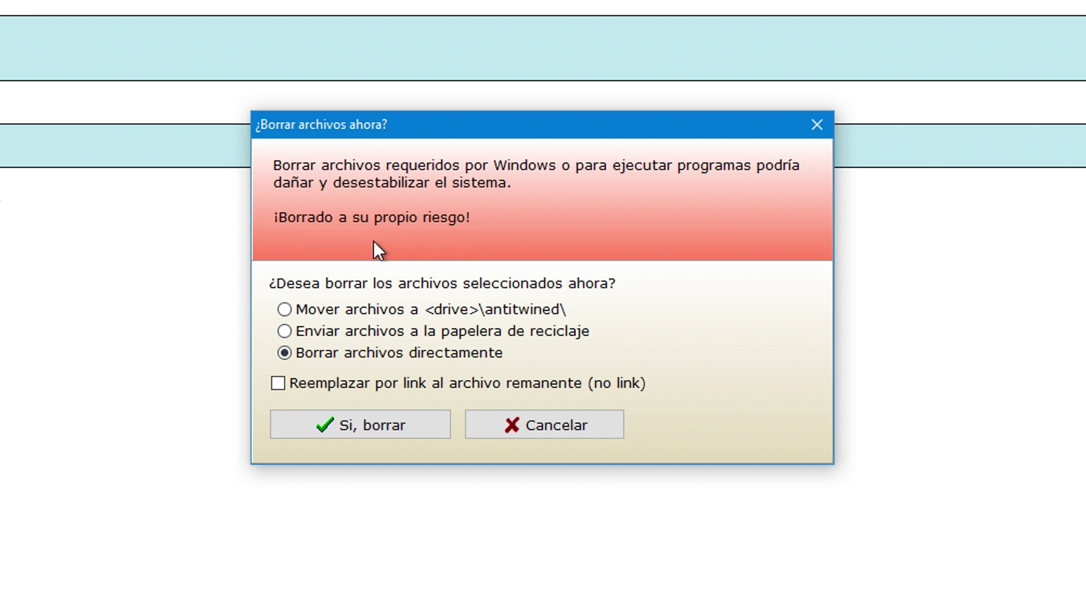
left_click(293, 331)
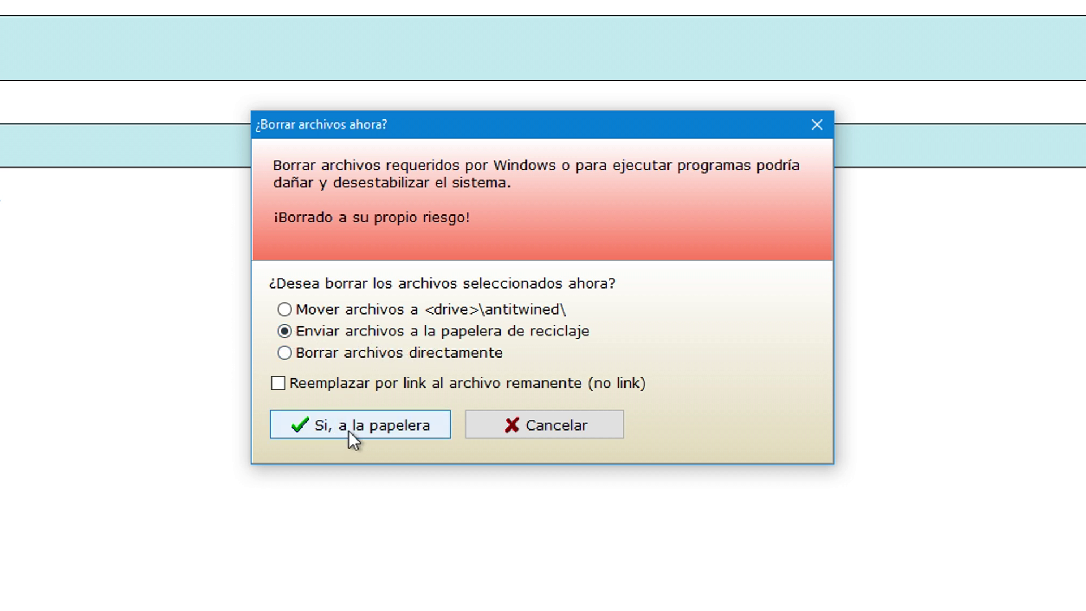
left_click(282, 386)
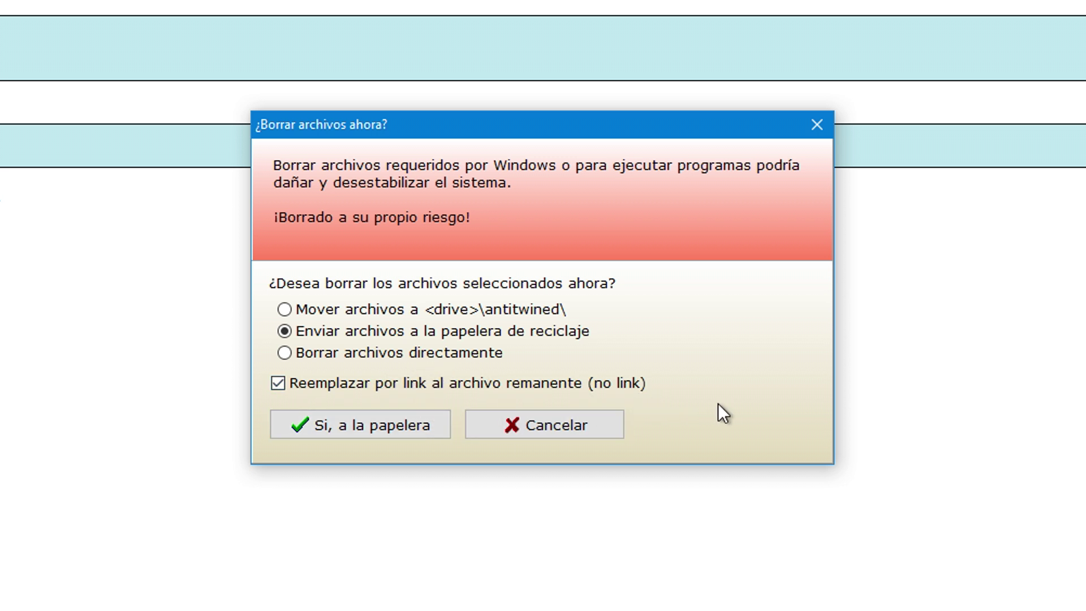
left_click(291, 382)
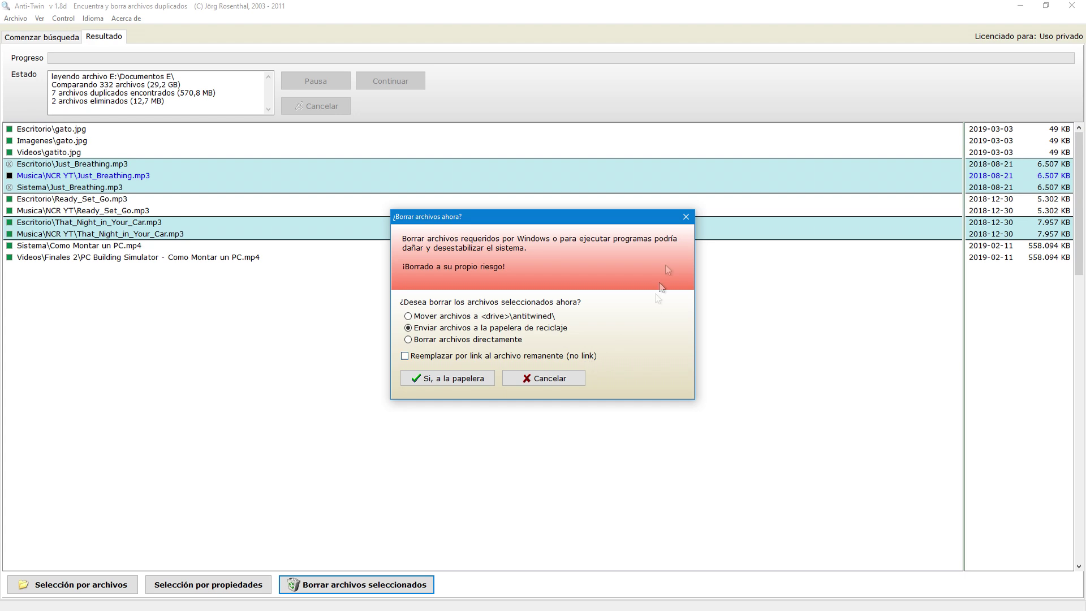
left_click(691, 219)
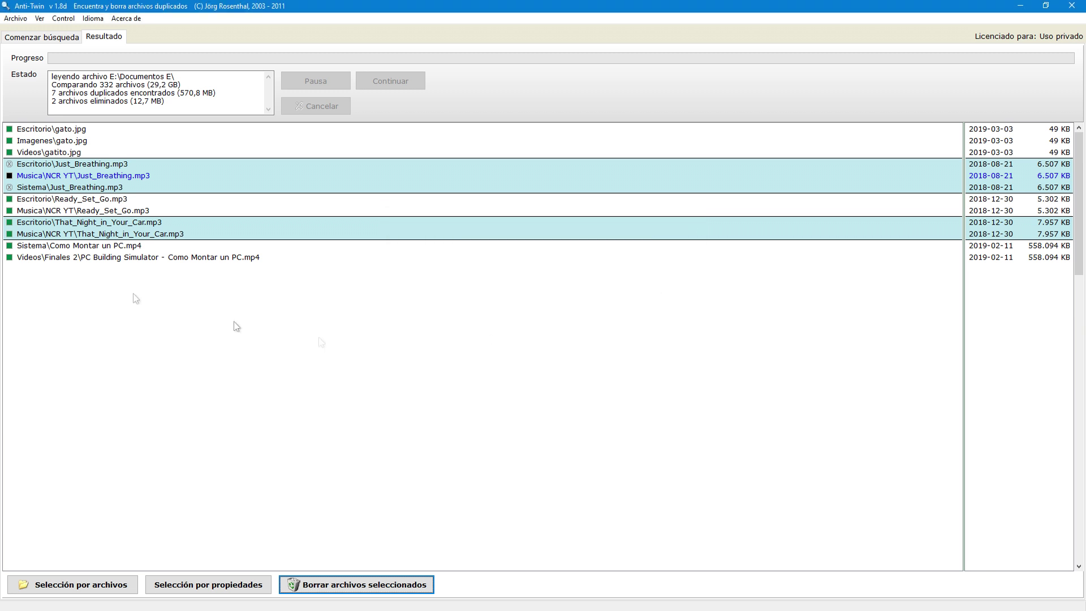
- Return to the search settings and set the base folder to drive D:\
left_click(49, 38)
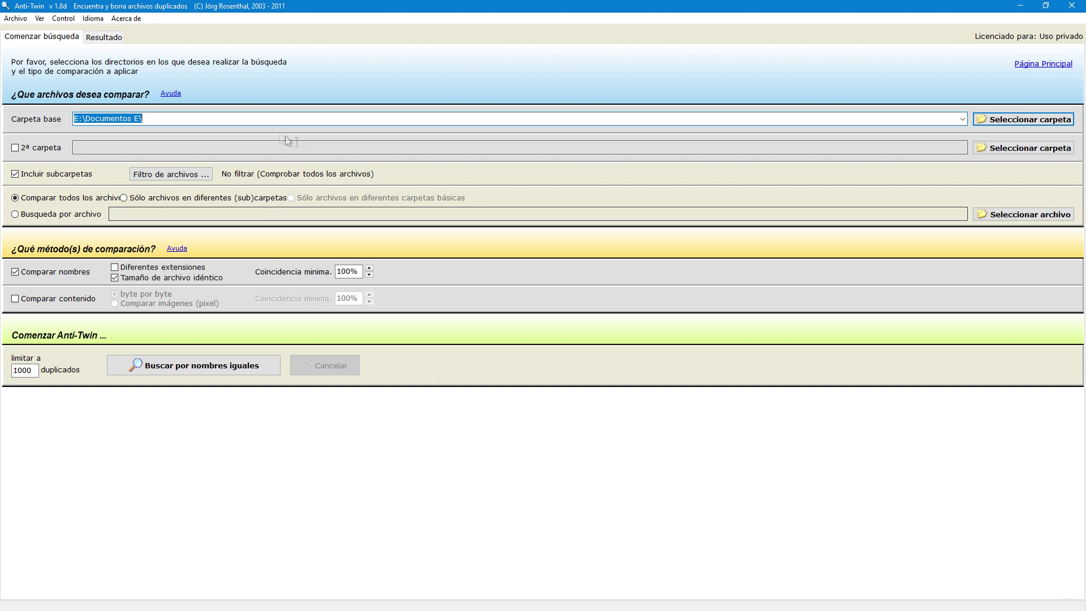
left_click(981, 118)
scroll(558, 293, "down", 3)
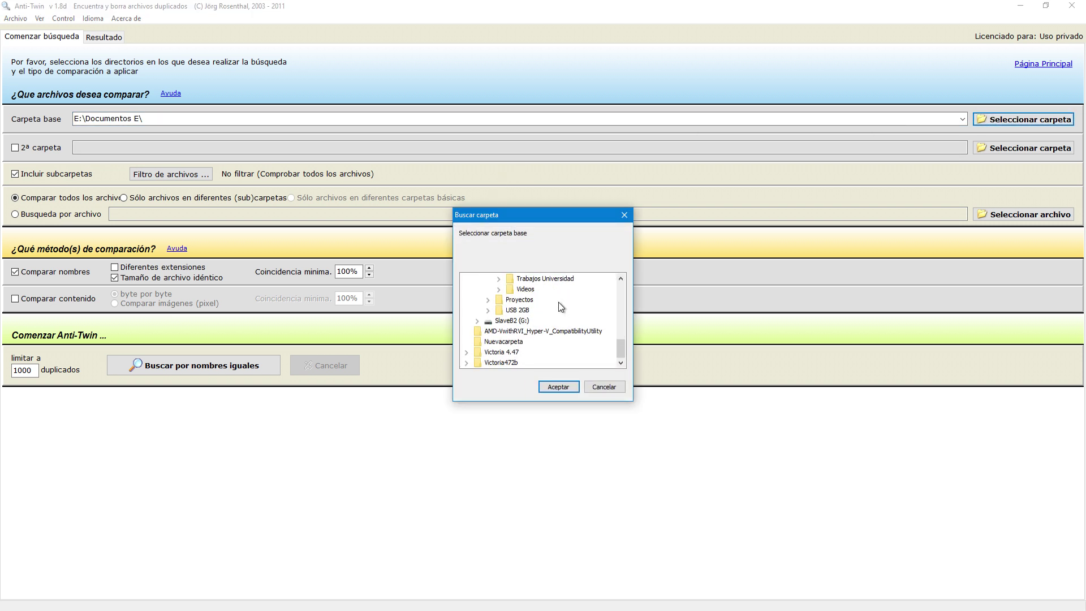
scroll(558, 302, "up", 3)
scroll(560, 311, "up", 2)
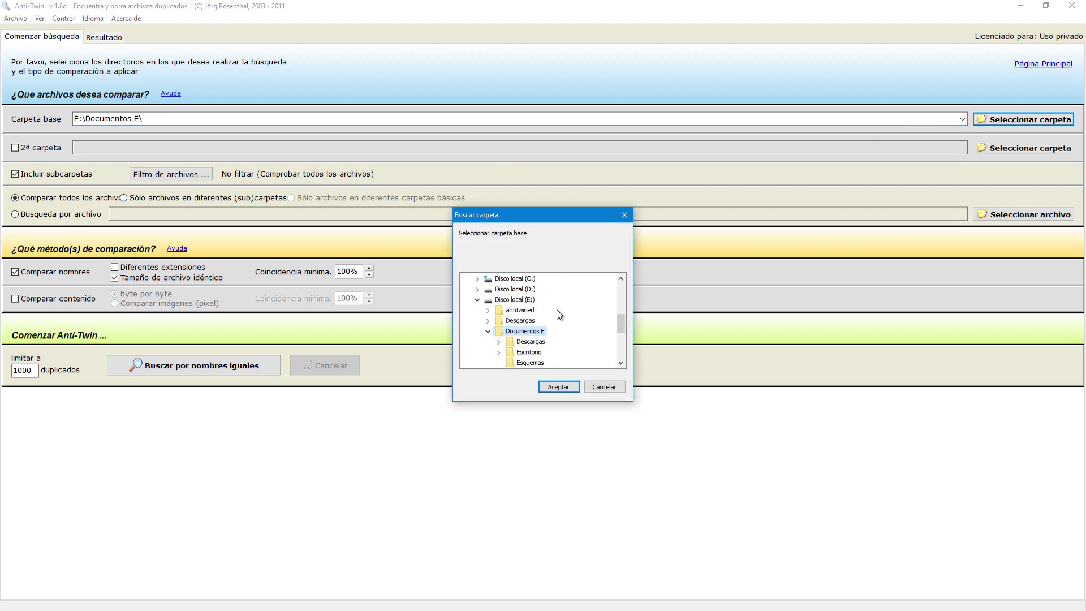
left_click(515, 290)
left_click(558, 387)
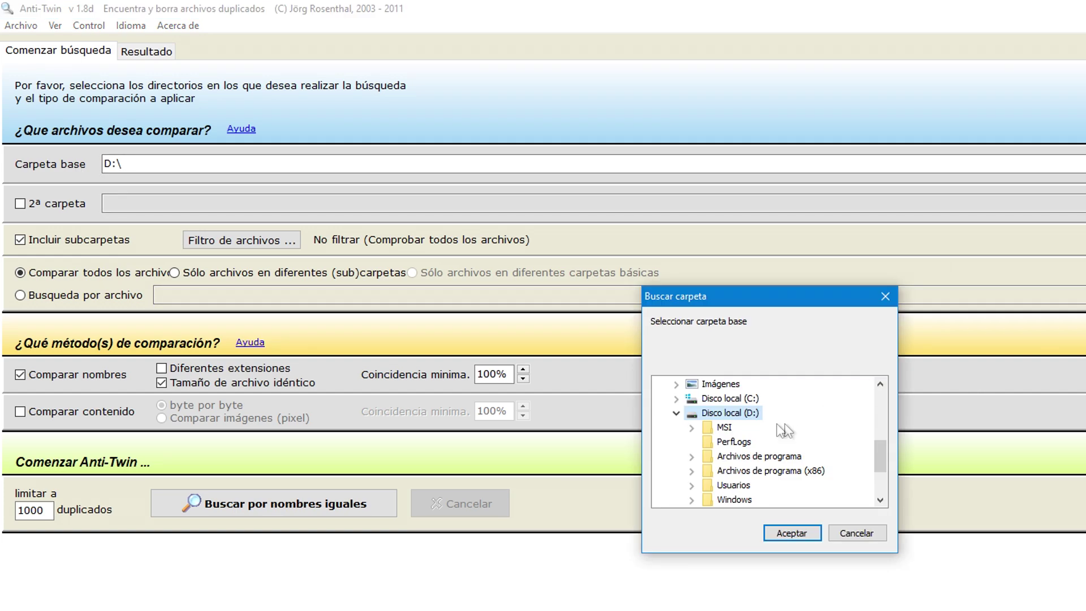
- Set the base folder to drive C:\, try a search by equal names, and dismiss the confirmation without proceeding
left_click(738, 399)
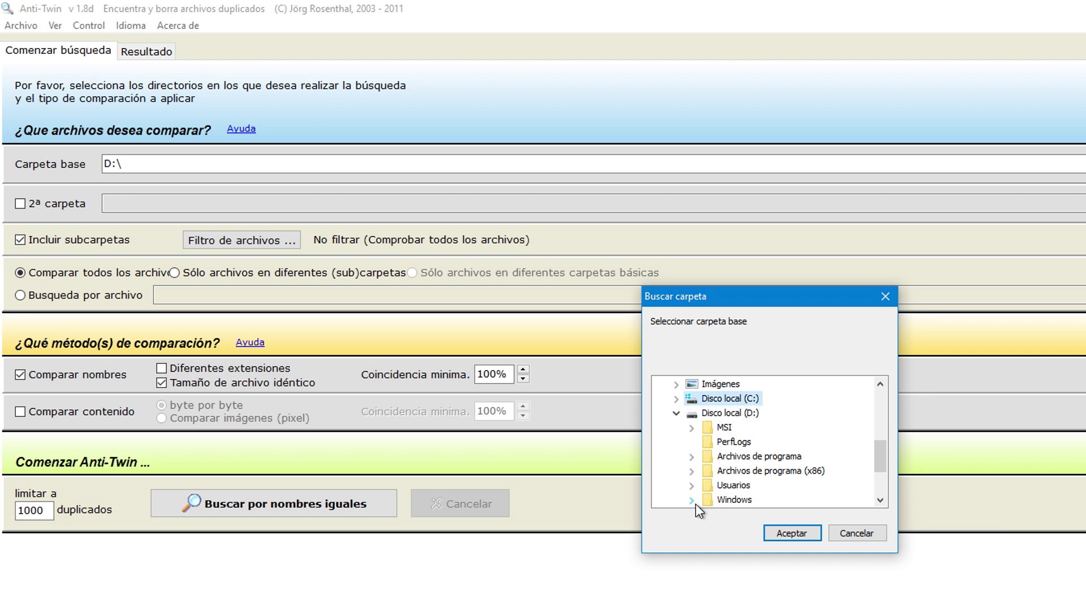
left_click(676, 414)
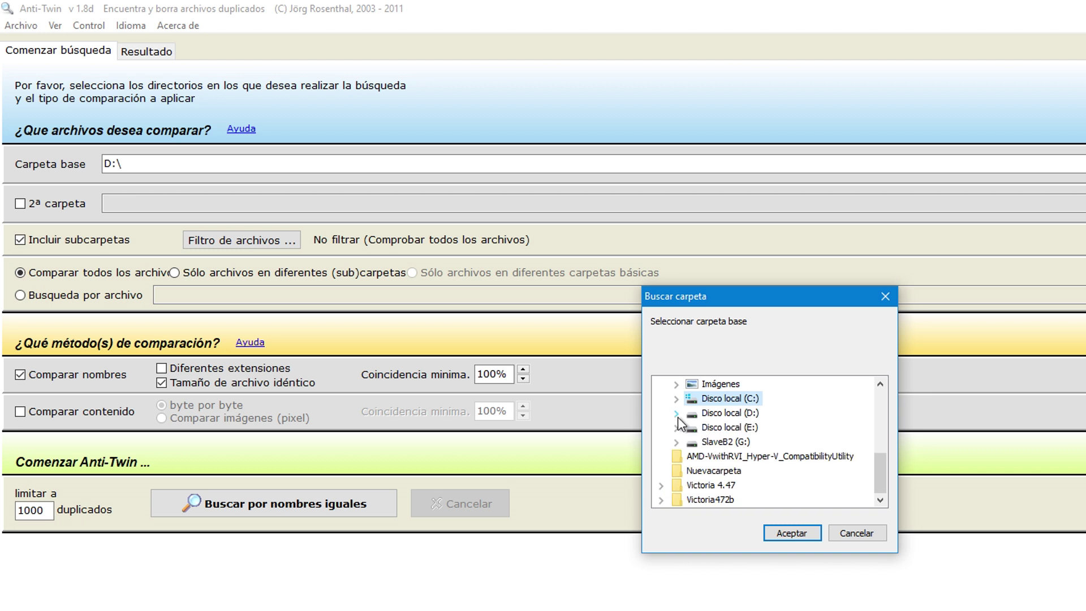
left_click(736, 414)
left_click(736, 444)
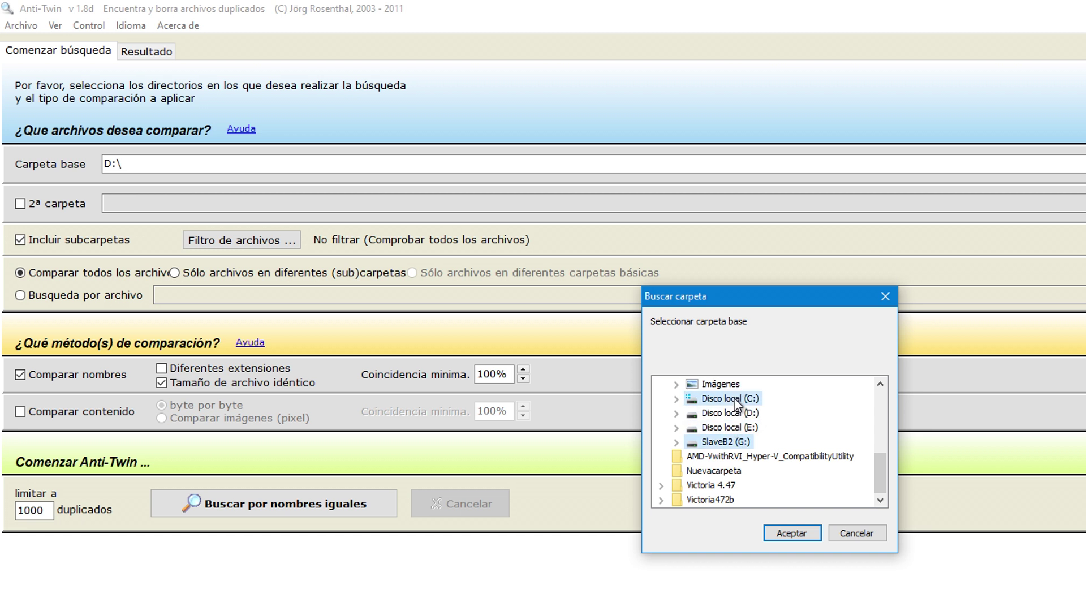
left_click(734, 400)
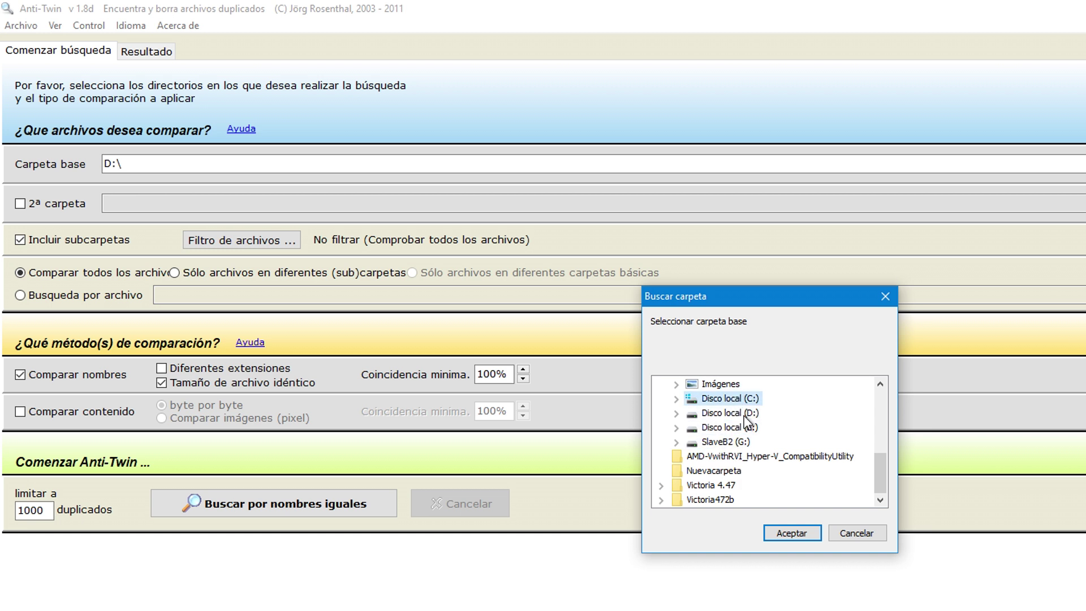
left_click(779, 533)
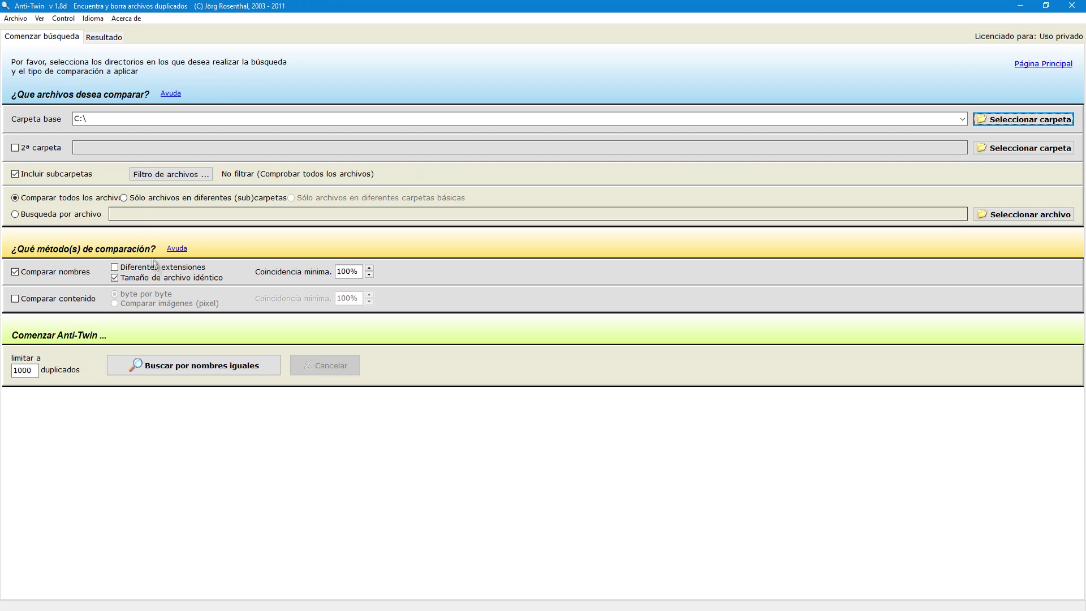
left_click(232, 365)
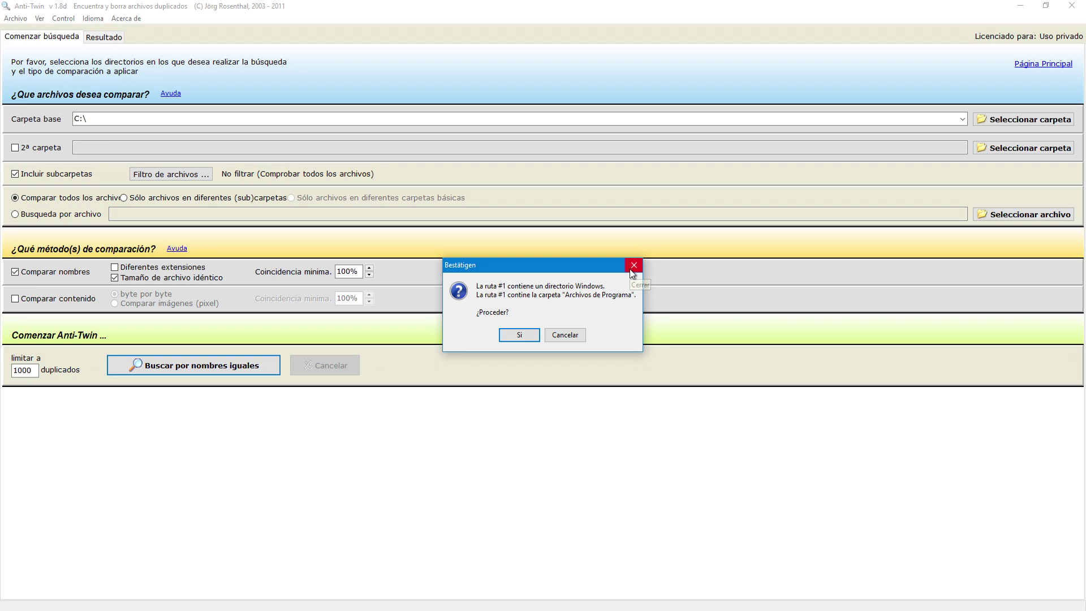
left_click(630, 270)
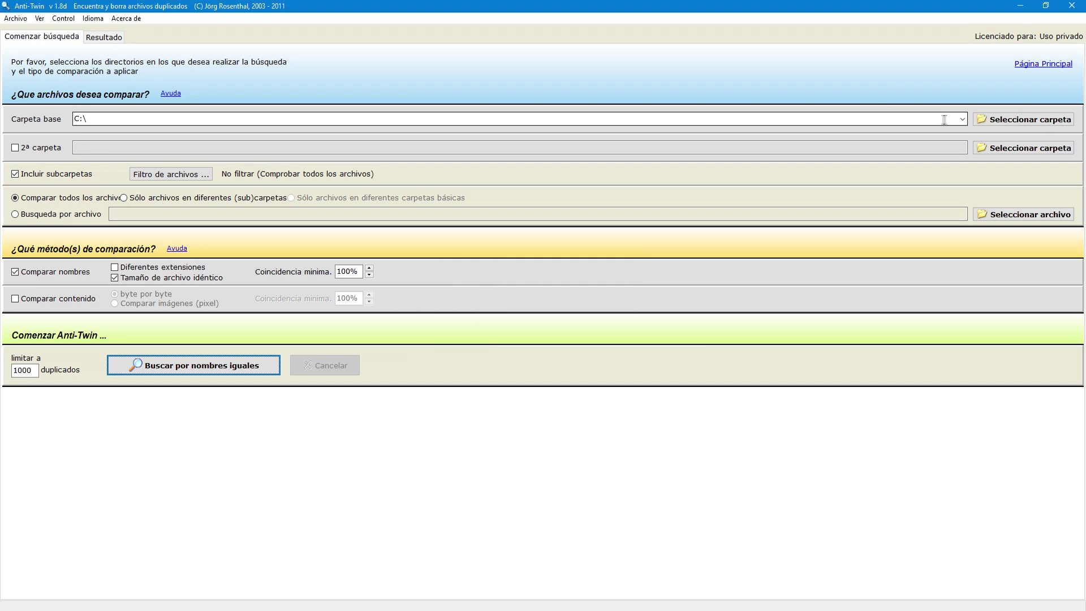
- Try the recent base folders C:\Users\Usuario\Documents and C:\Users\Usuario\Desktop\, and set the base folder to E:\Documentos E\
left_click(963, 120)
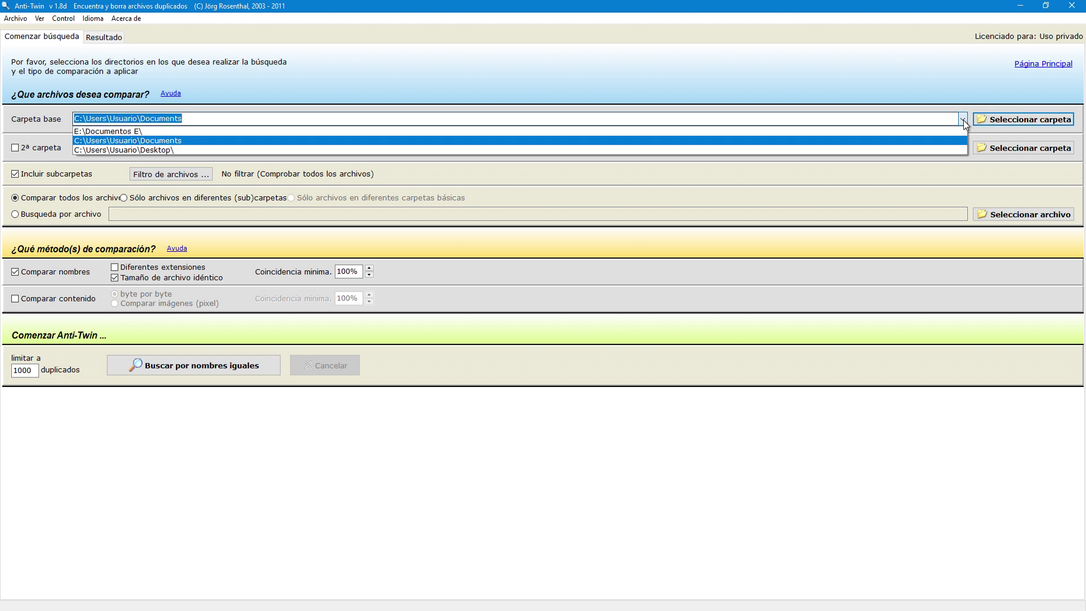
left_click(483, 124)
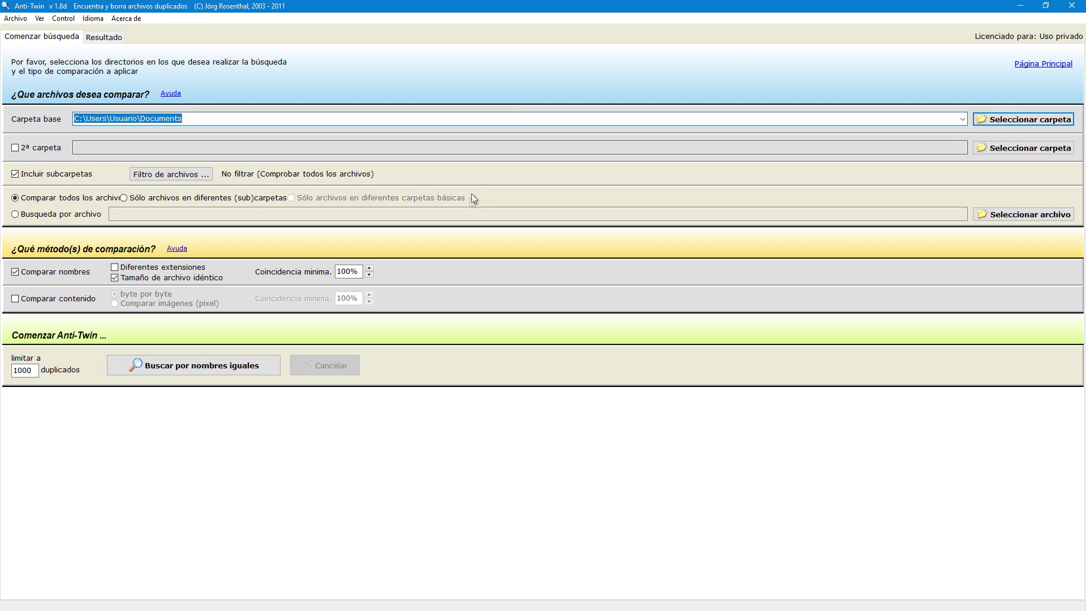
left_click(963, 120)
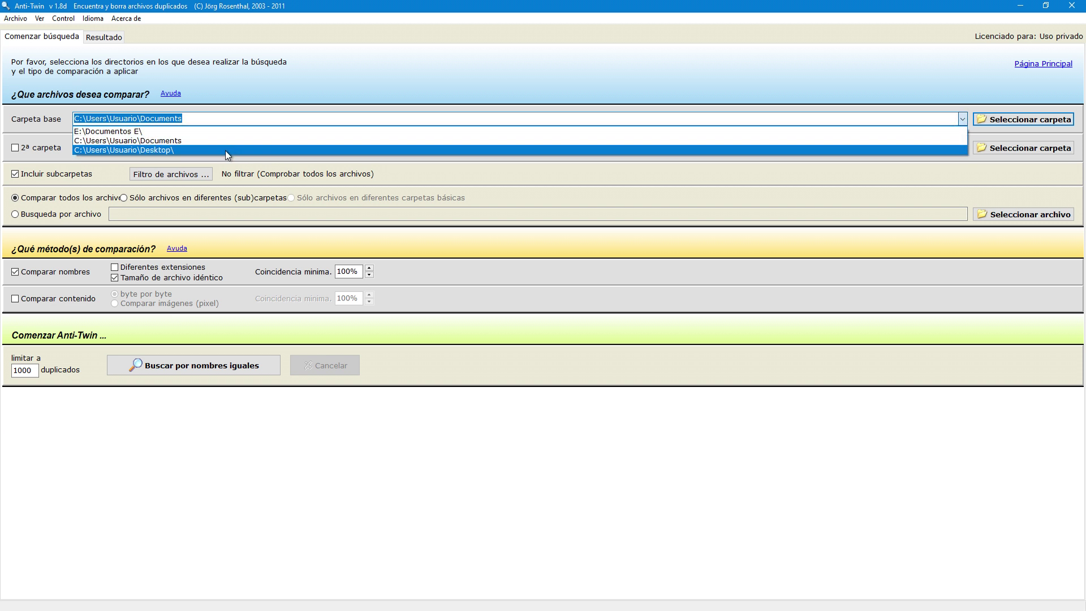
left_click(225, 150)
left_click(963, 120)
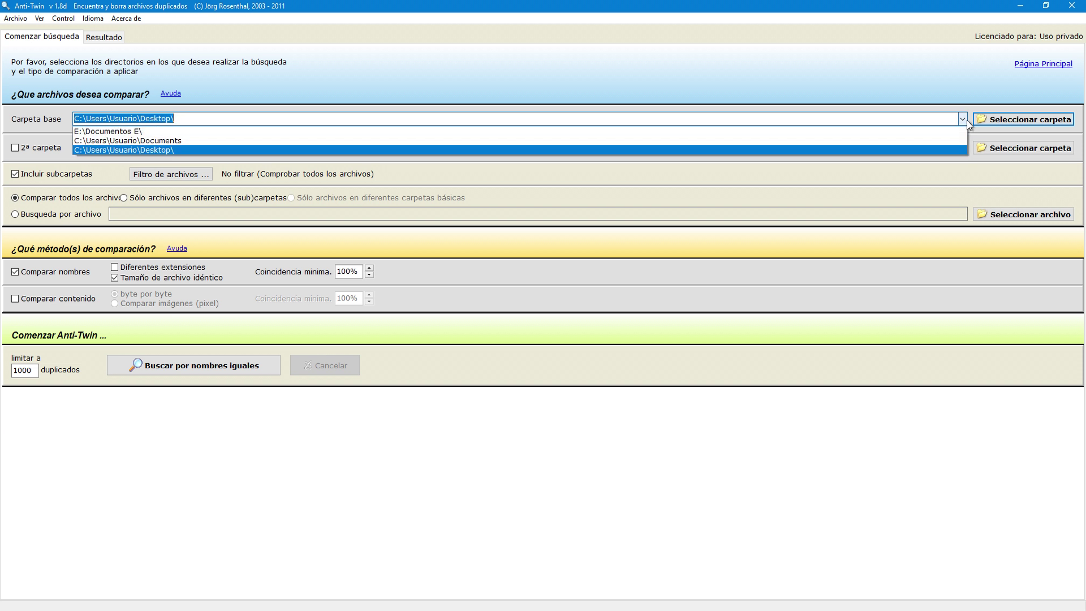
left_click(504, 133)
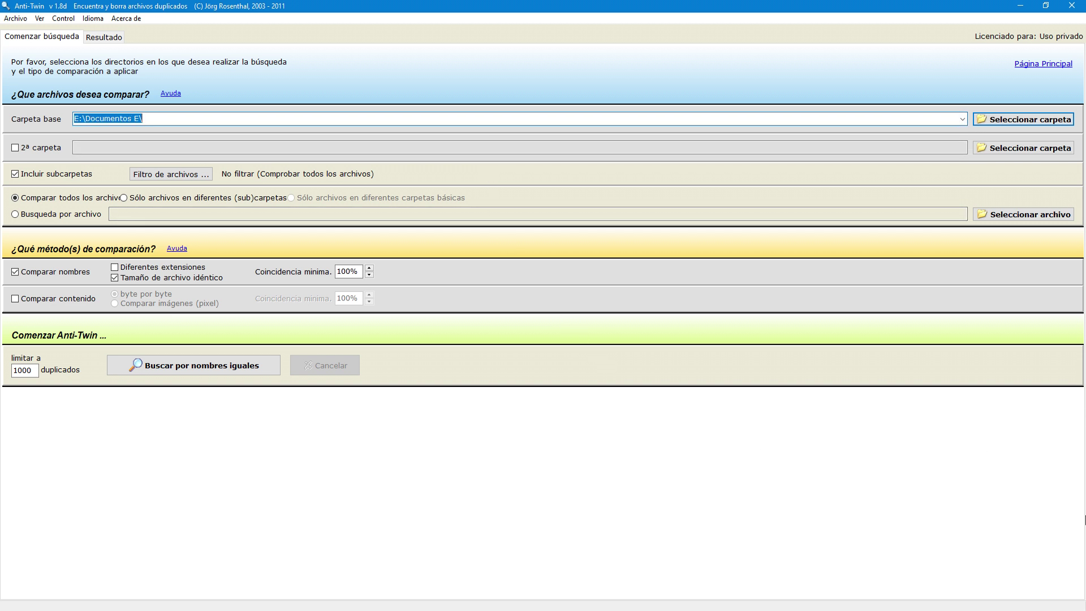
key("Return")
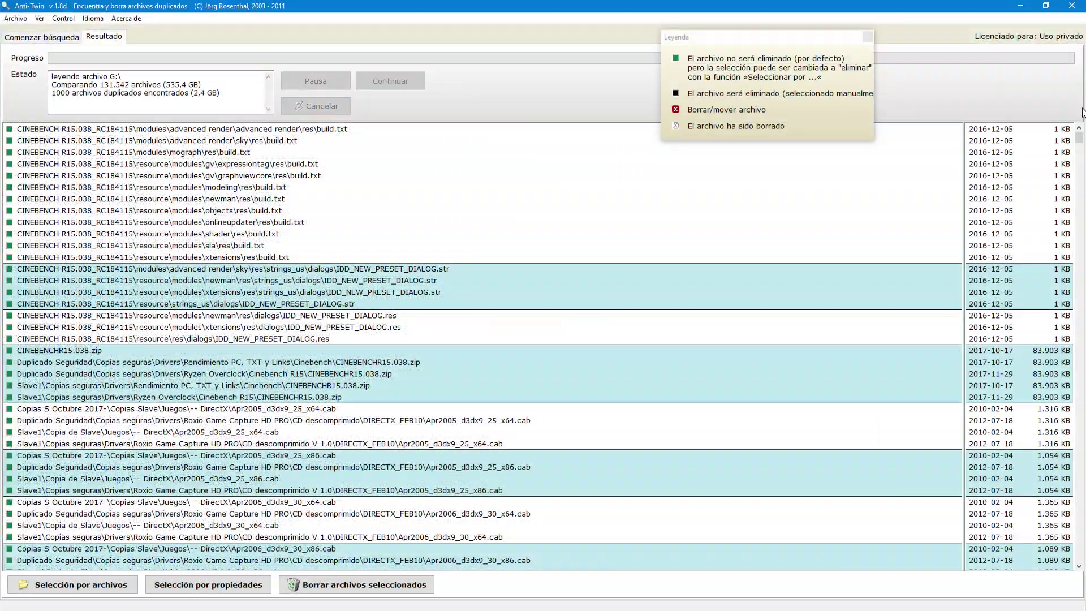
- Examine the list of duplicate files from the search of drive G:\, and minimize the window
scroll(1055, 139, "down", 12)
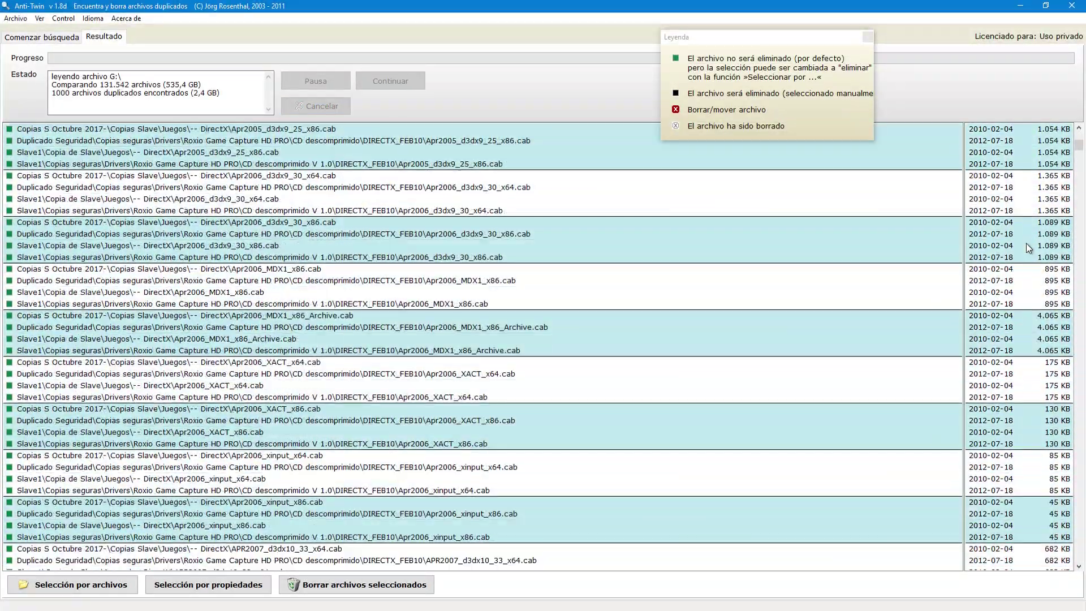
scroll(1030, 253, "down", 9)
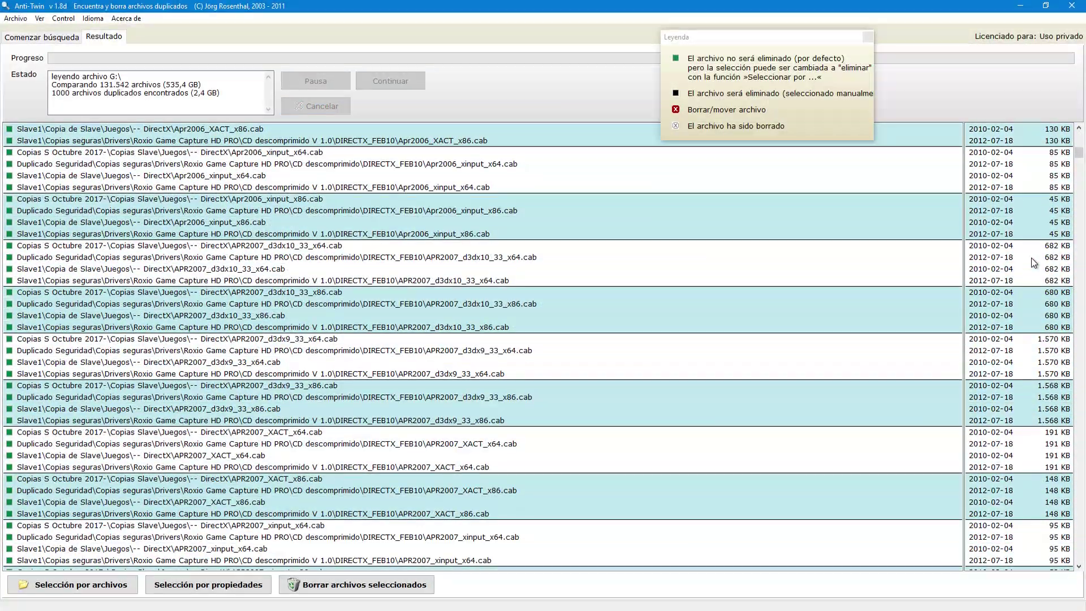
scroll(1030, 257, "down", 11)
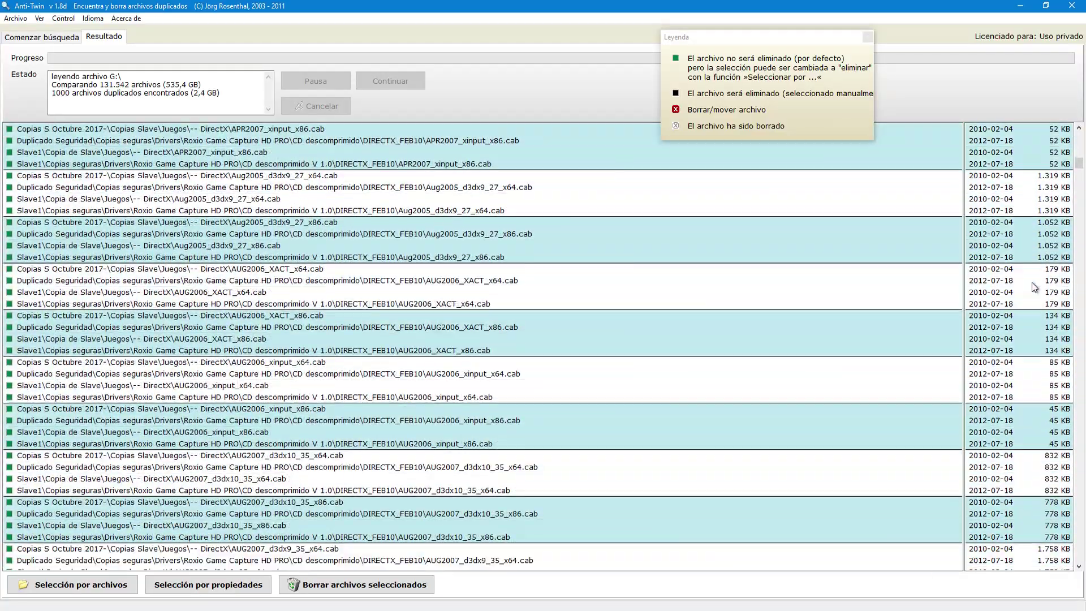
scroll(1034, 291, "down", 11)
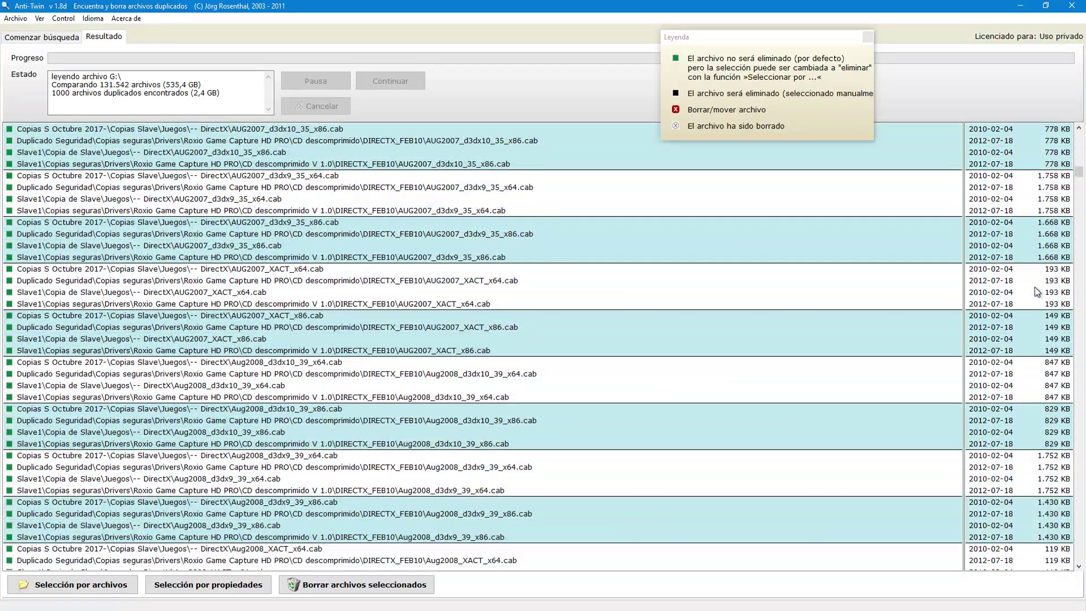
scroll(1038, 300, "down", 9)
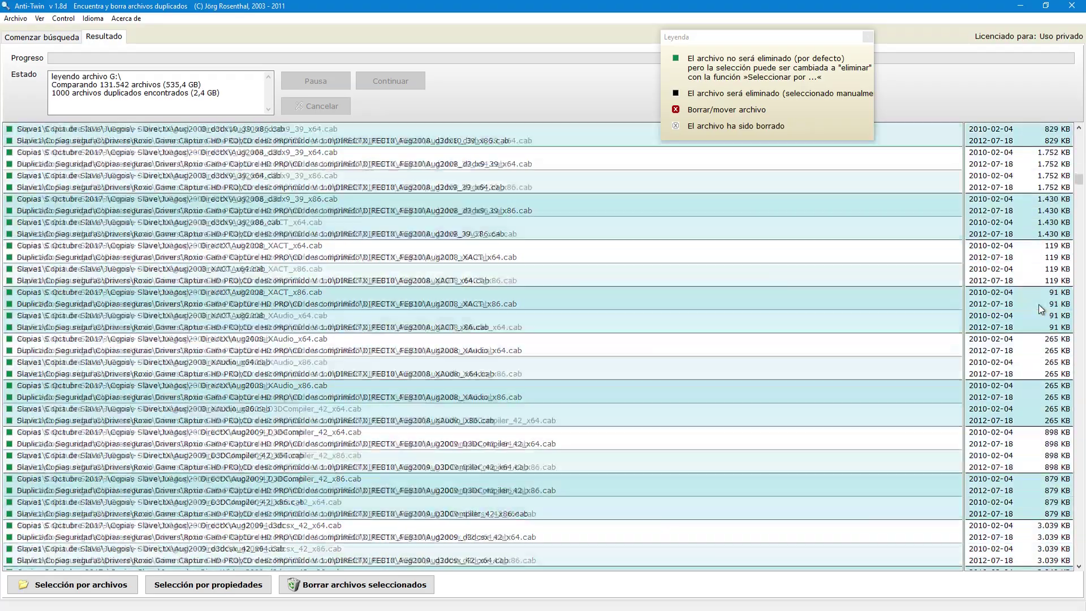
scroll(1042, 308, "down", 9)
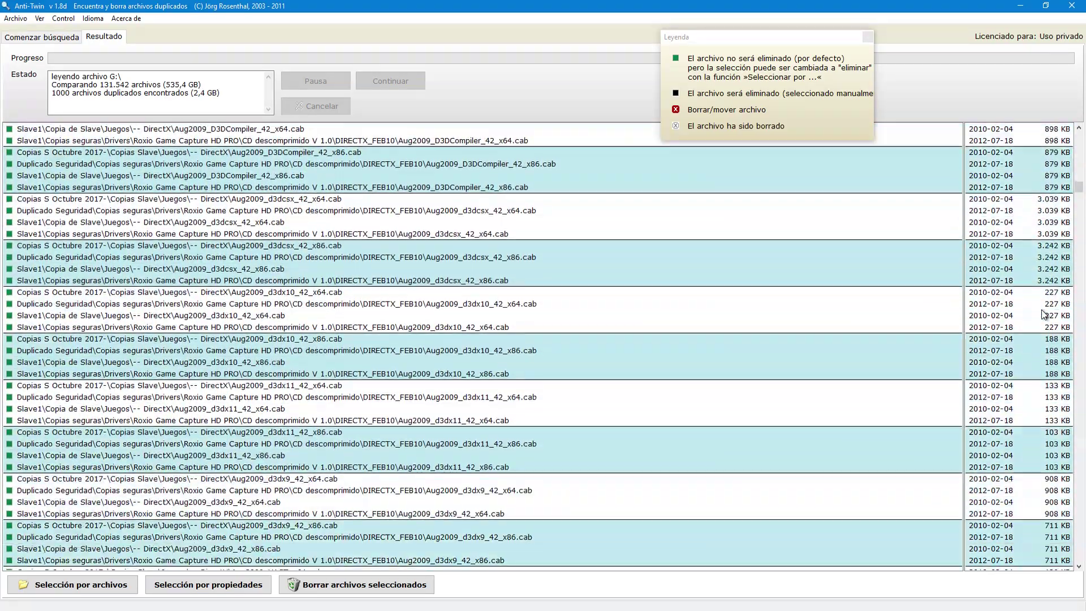
scroll(1042, 314, "down", 6)
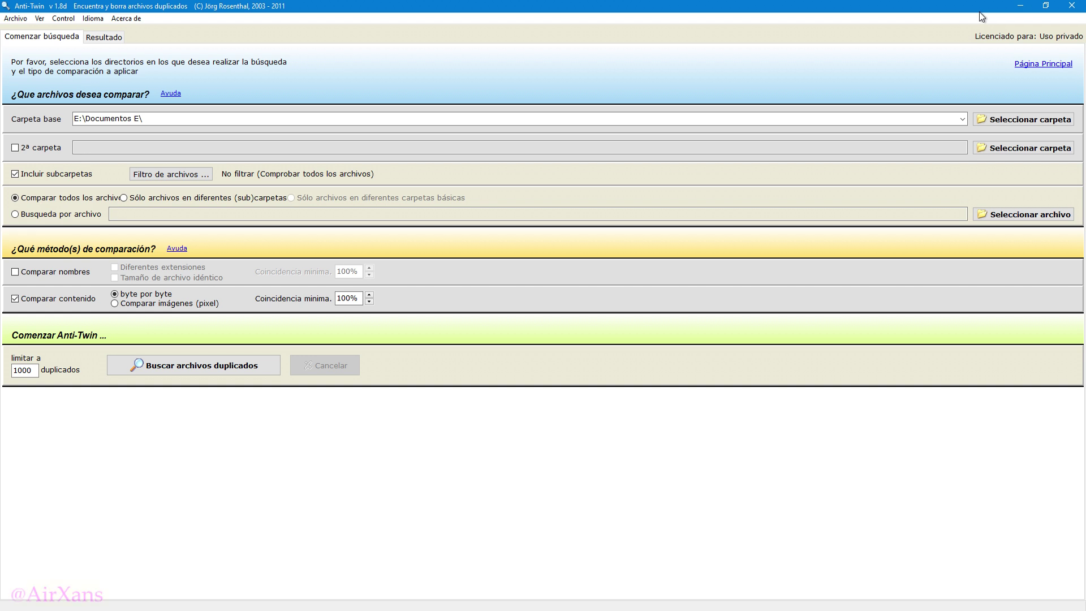
left_click(1020, 5)
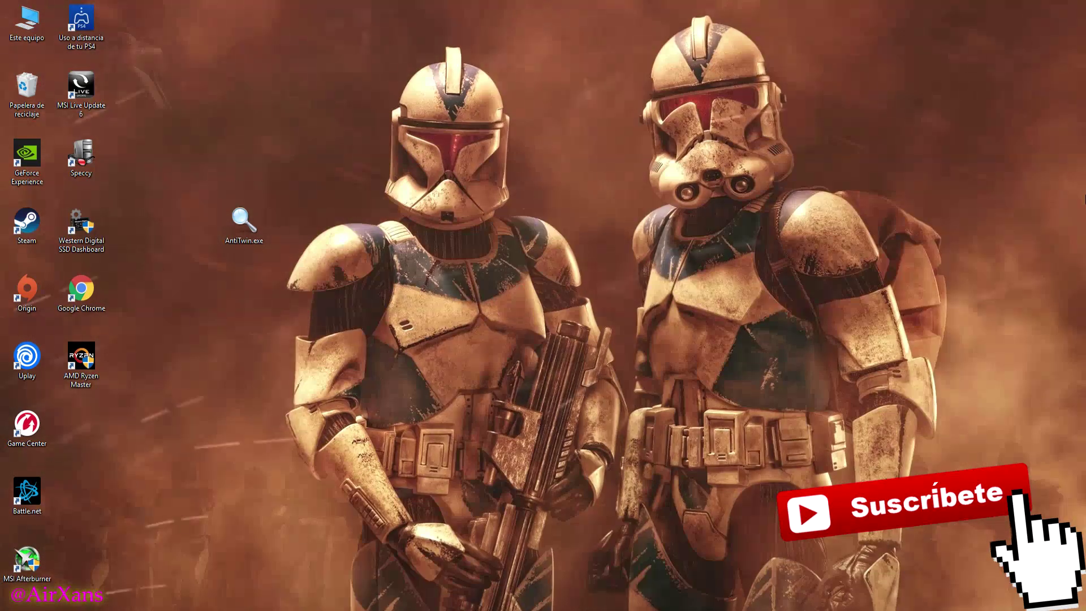